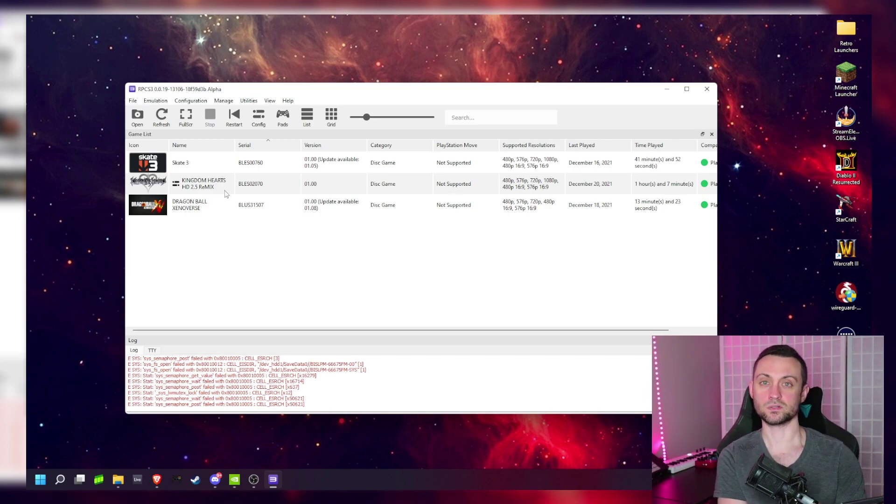
- Open the global emulator configuration and restore all settings to their defaults
left_click(218, 177)
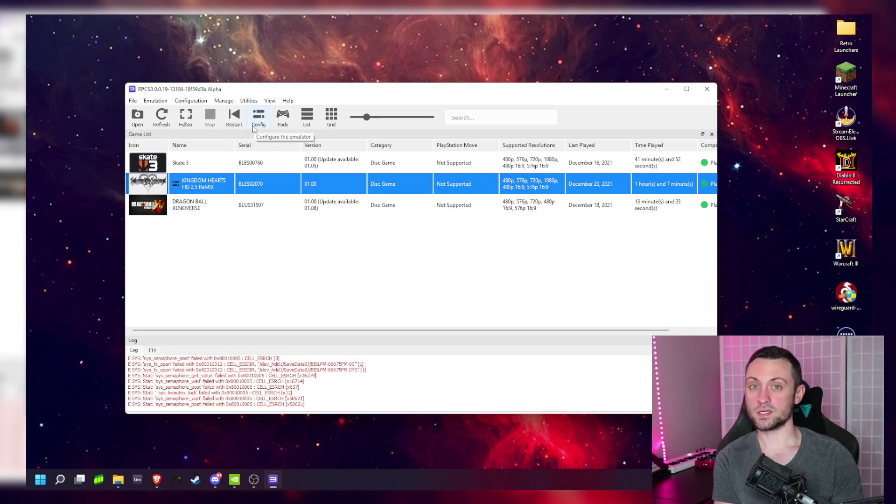
left_click(294, 257)
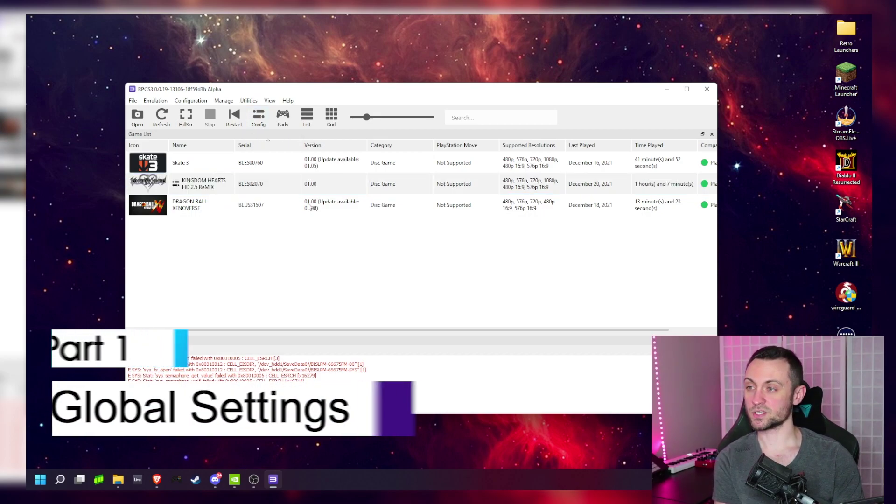
left_click(260, 117)
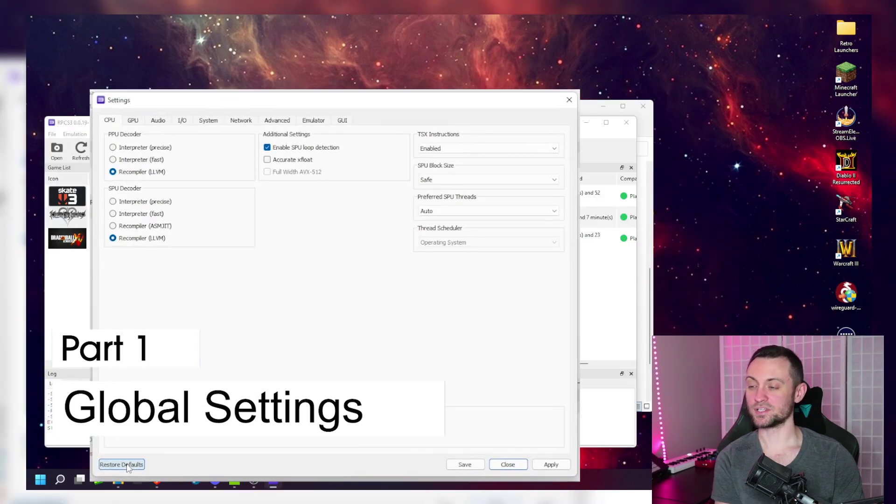
left_click(243, 398)
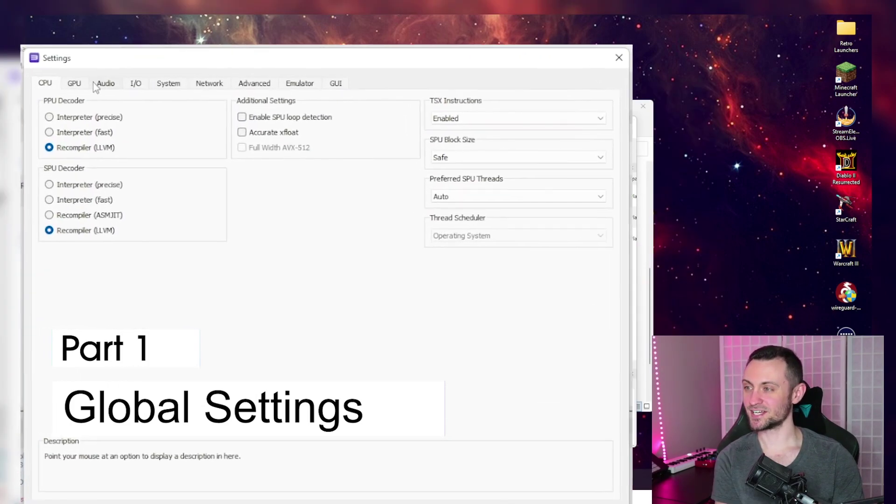
left_click(74, 84)
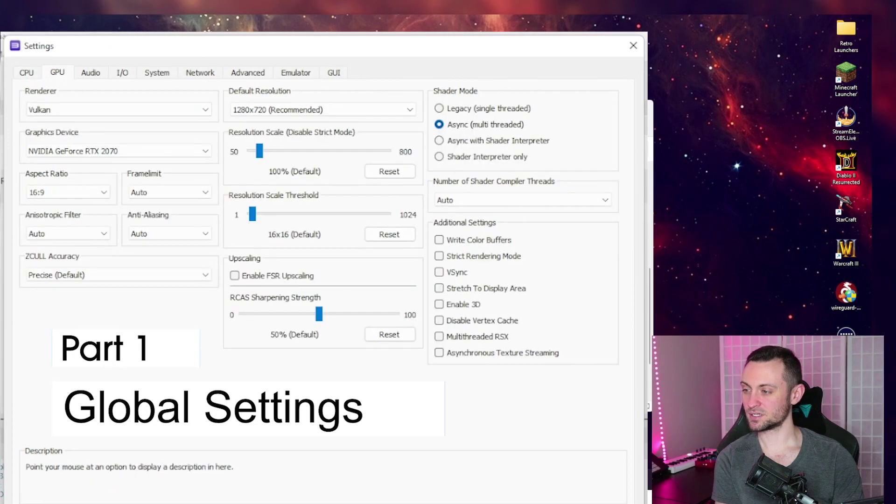
left_click(334, 72)
left_click(296, 73)
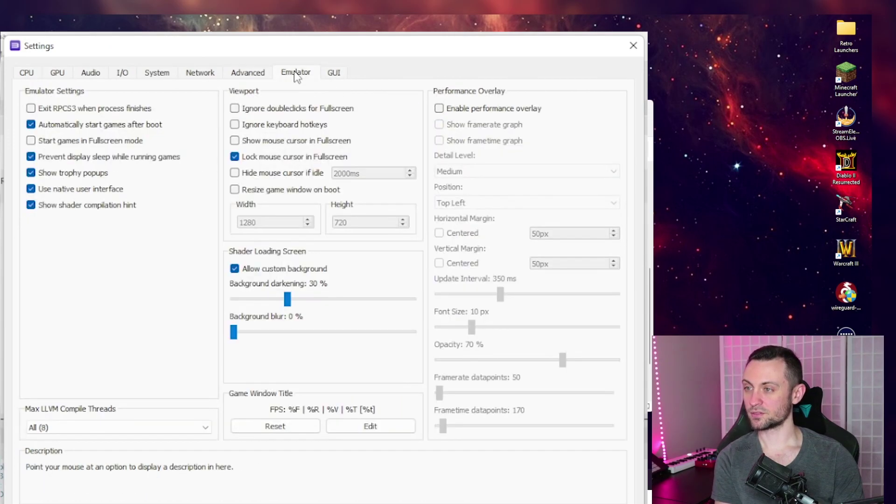
left_click(35, 77)
left_click(68, 77)
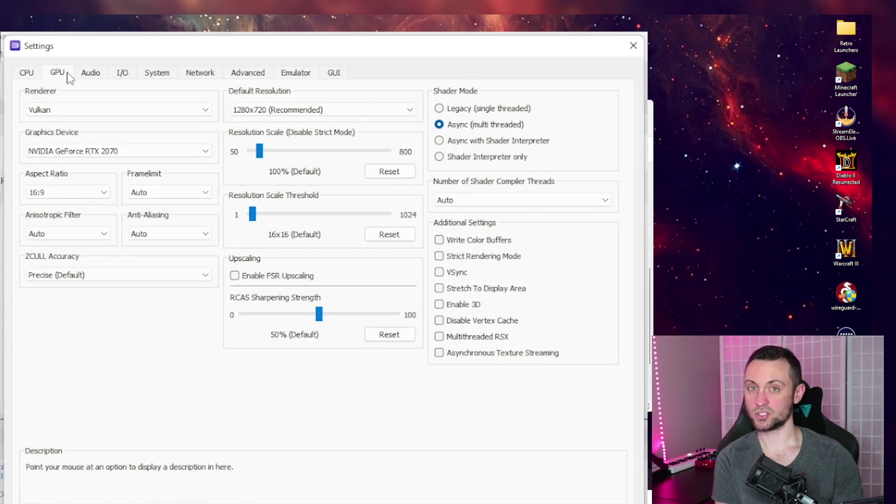
- Enable the performance overlay in the emulator settings, leaving its framerate graph turned off
left_click(297, 75)
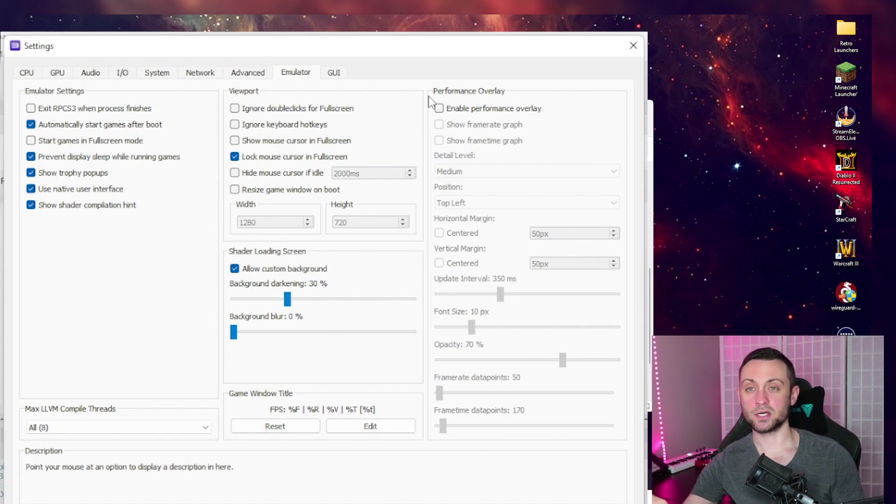
left_click(458, 109)
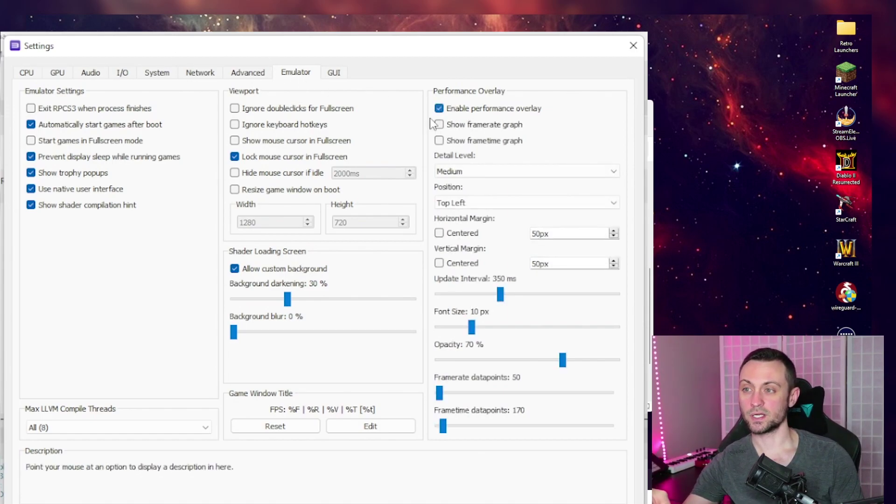
left_click(456, 126)
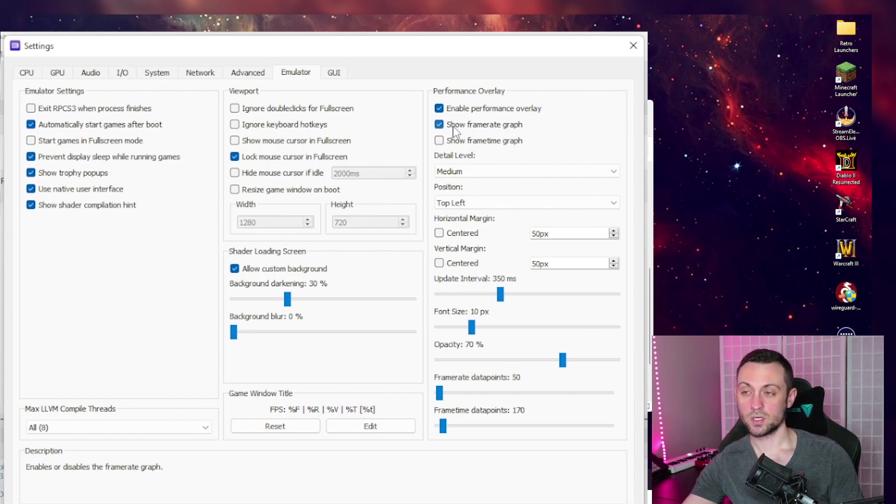
left_click(453, 127)
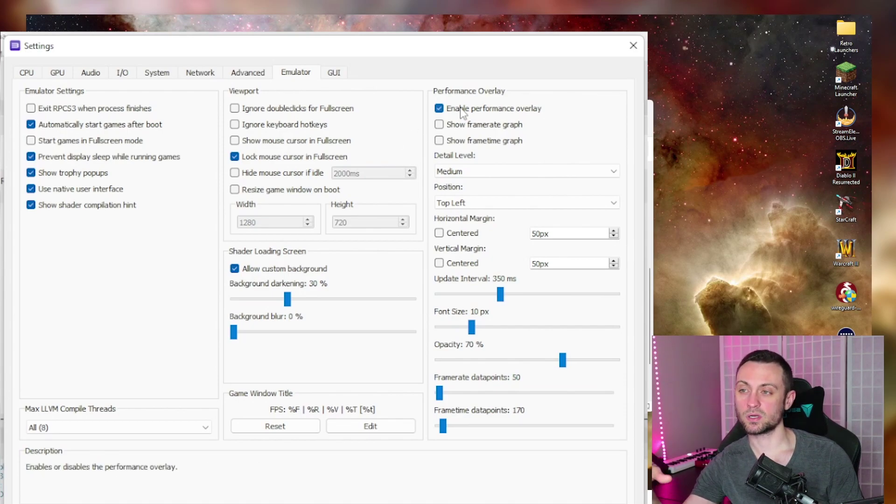
- Enable SPU loop detection in the CPU settings
left_click(27, 73)
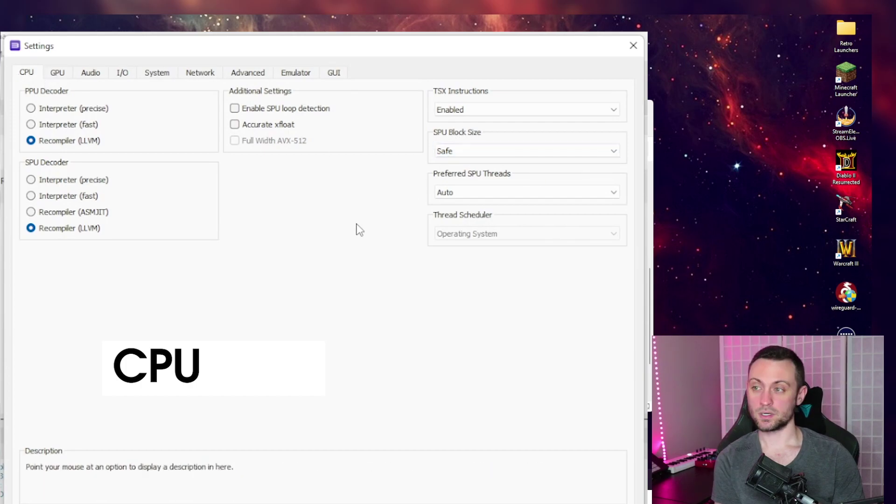
left_click(279, 110)
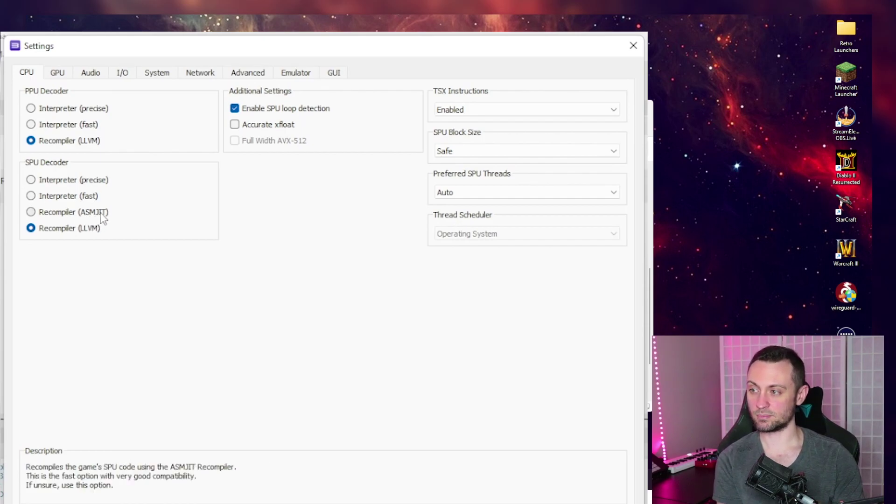
- Try Recompiler (ASMJIT) as the SPU decoder and return to Recompiler (LLVM)
left_click(93, 216)
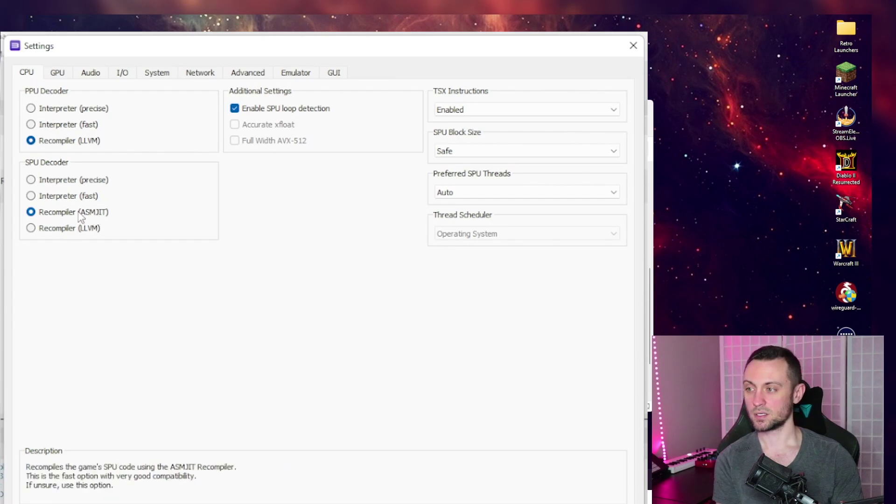
left_click(75, 228)
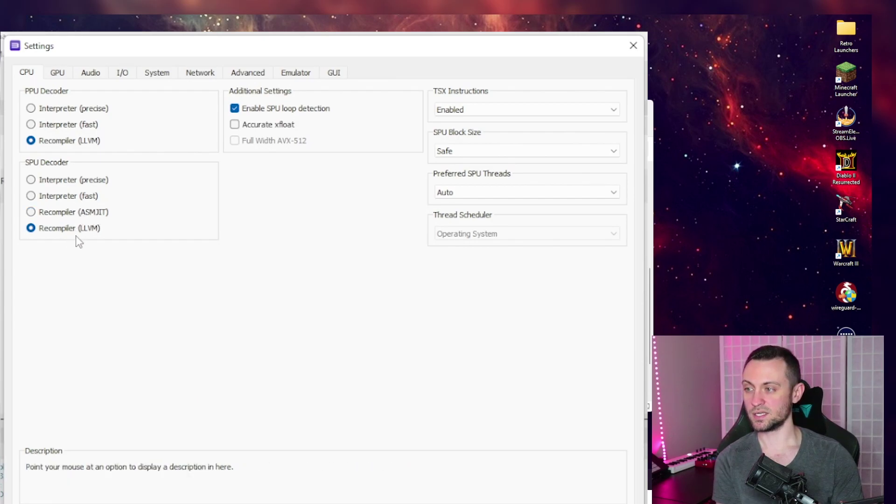
left_click(91, 213)
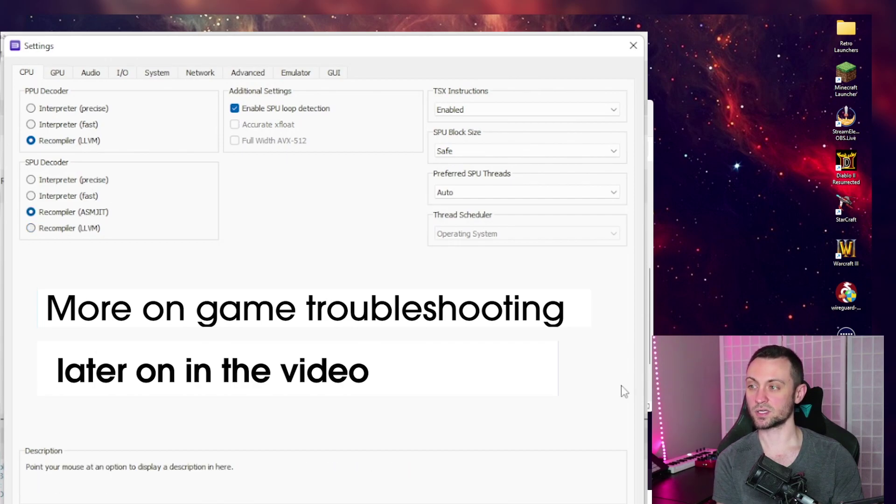
left_click(91, 229)
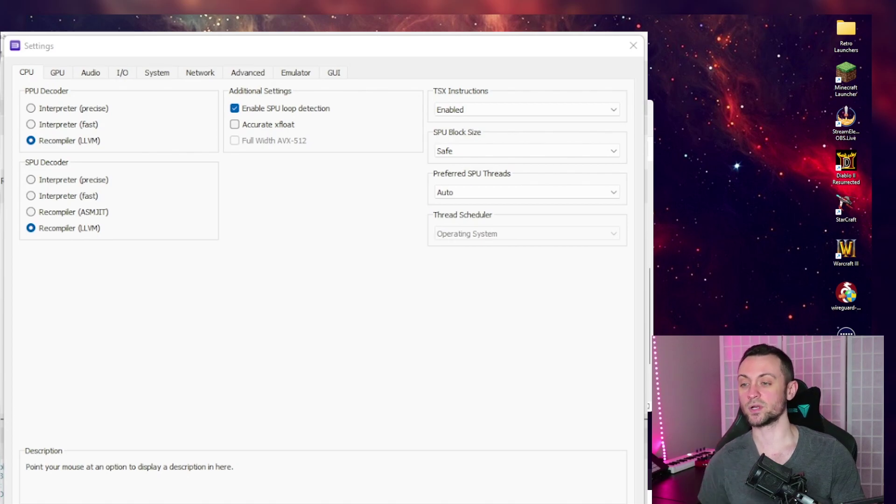
- Set the GPU anisotropic filter to 2x and anti-aliasing to Disabled for low-end hardware
left_click(58, 77)
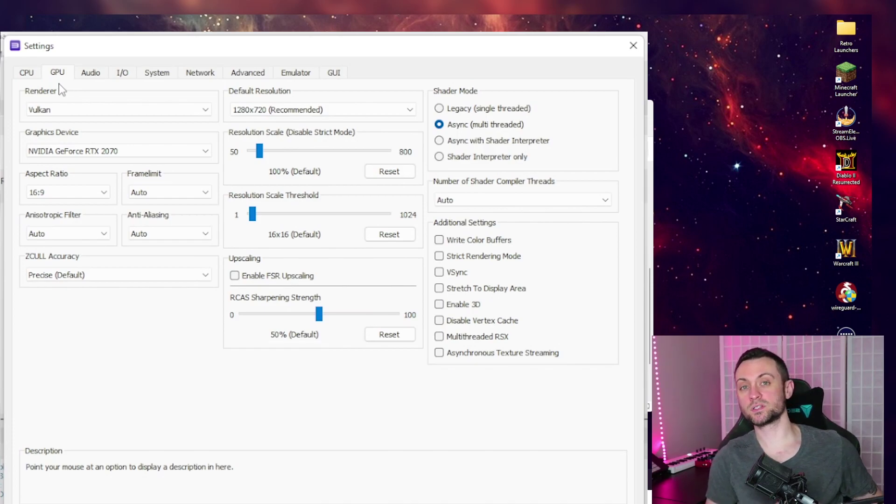
mouse_move(105, 184)
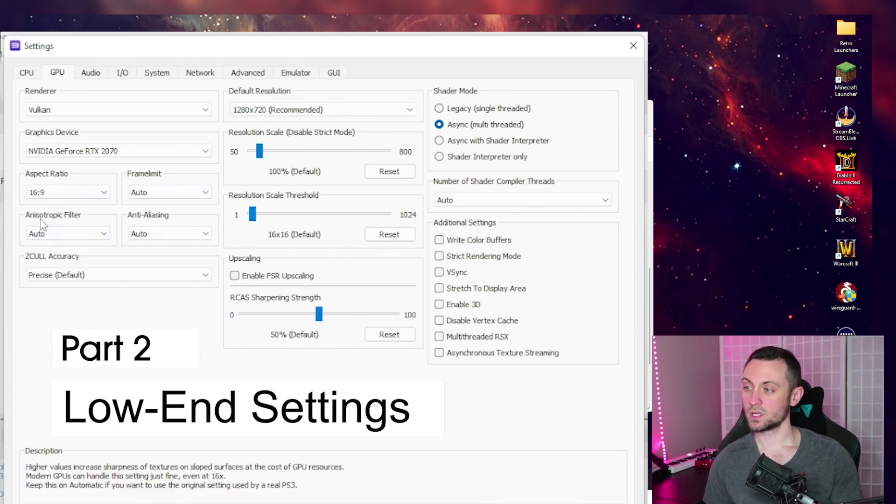
left_click(36, 233)
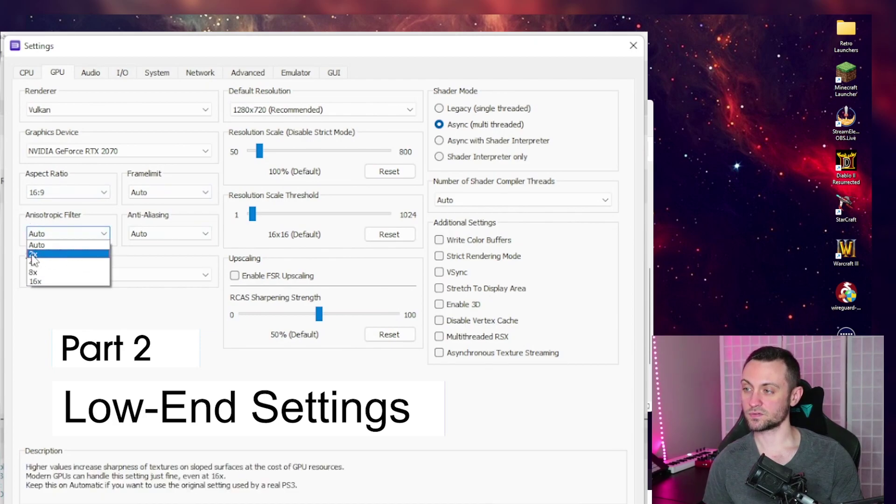
left_click(33, 254)
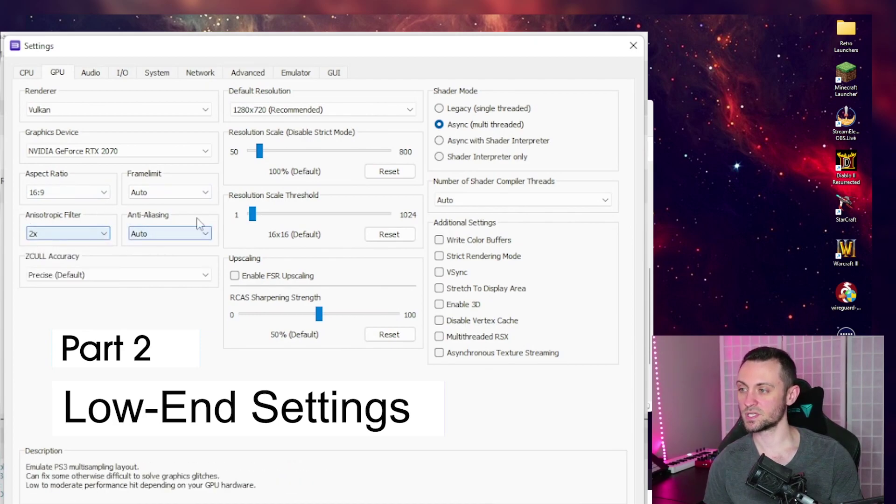
left_click(169, 234)
left_click(167, 246)
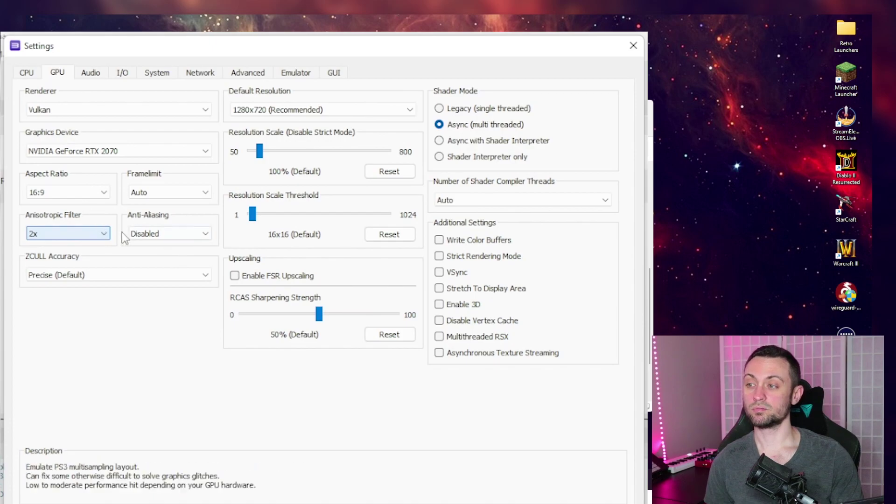
- Keep the default resolution at 1280x720 (Recommended) and lower the resolution scale to 50% (640x360)
left_click(156, 240)
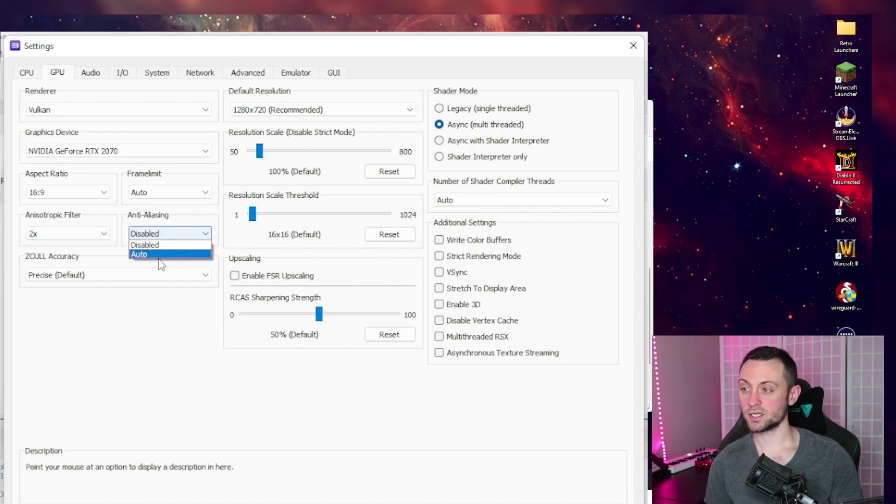
left_click(264, 109)
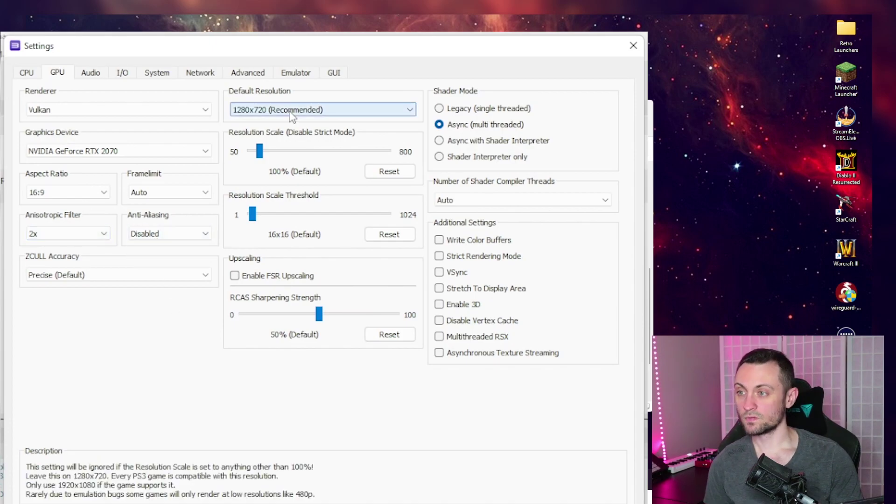
left_click(264, 110)
left_click(263, 110)
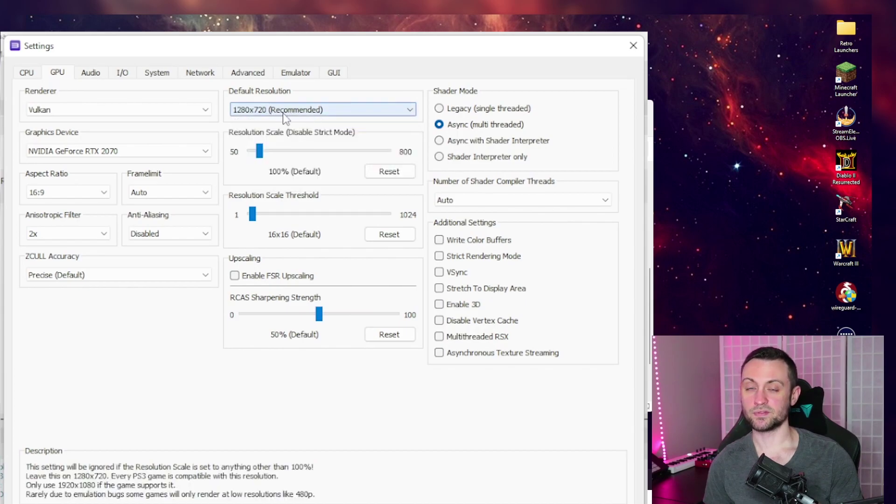
left_click(259, 151)
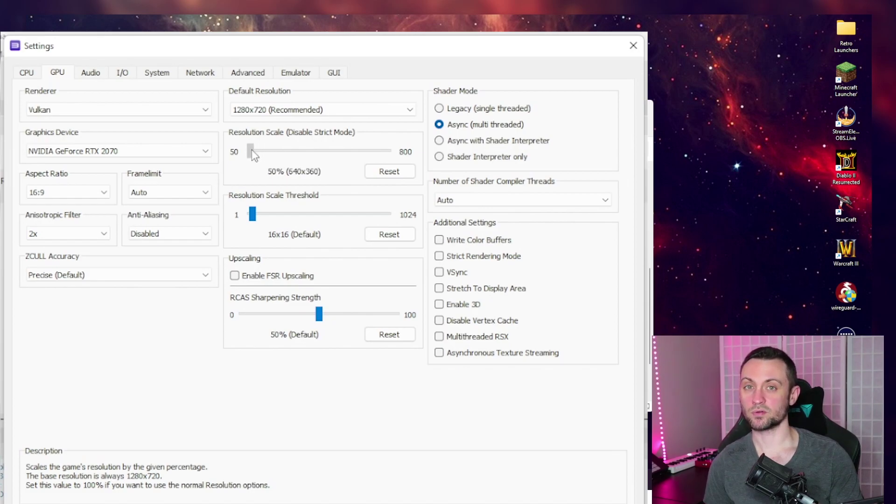
scroll(261, 150, "up", 1)
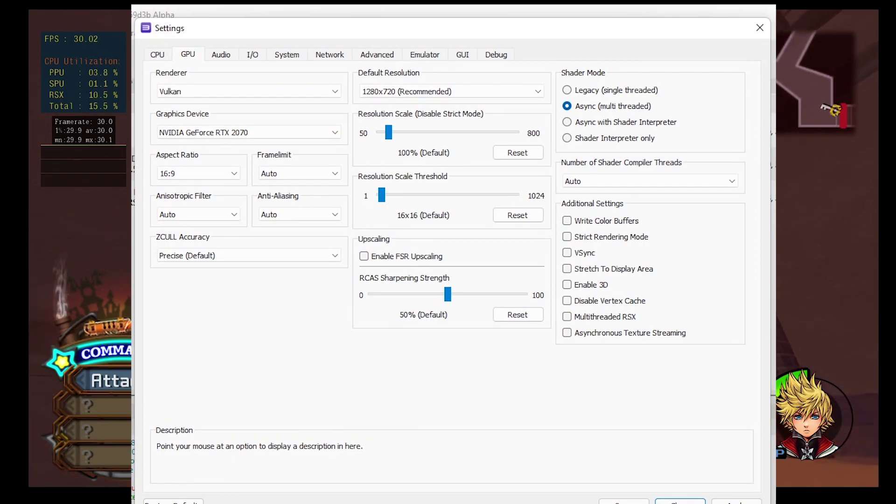
- Set the GPU anisotropic filter to 8x and keep anti-aliasing on Auto for the running game
left_click(159, 55)
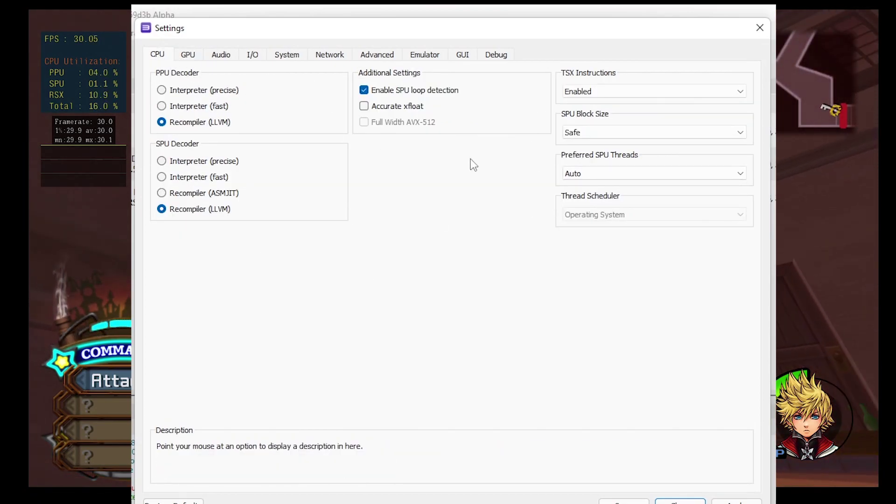
mouse_move(321, 91)
left_click(188, 54)
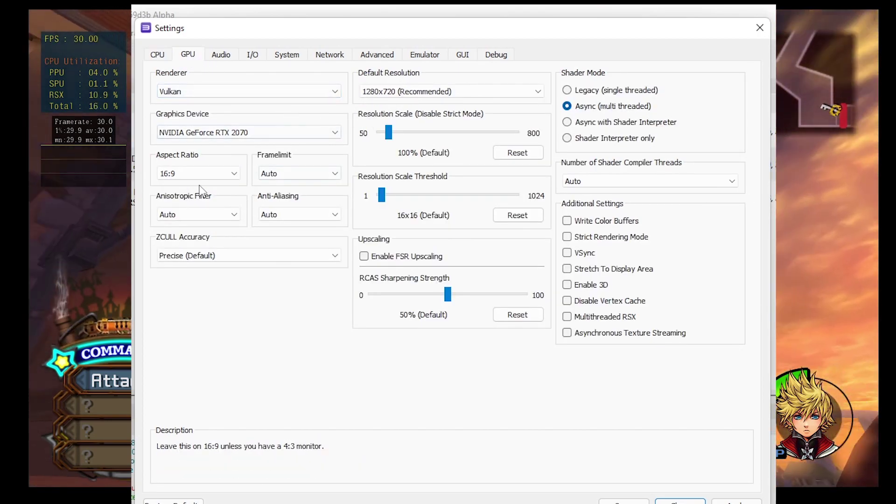
left_click(187, 214)
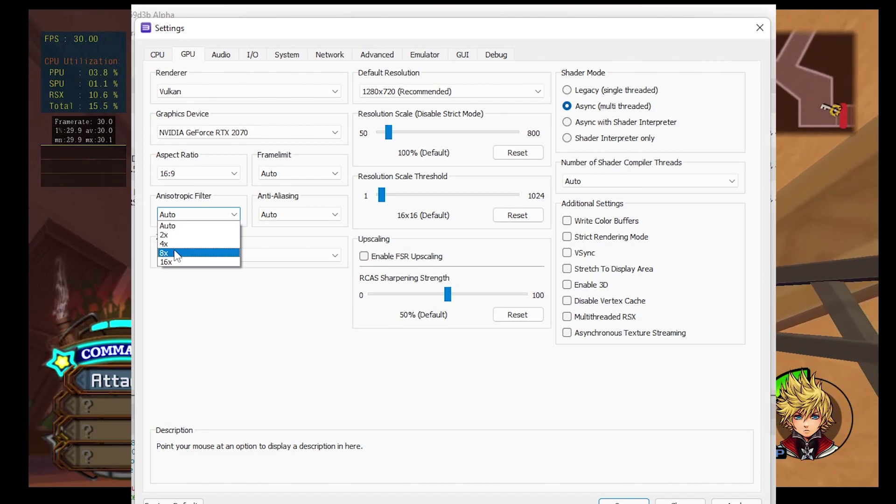
left_click(169, 254)
left_click(320, 213)
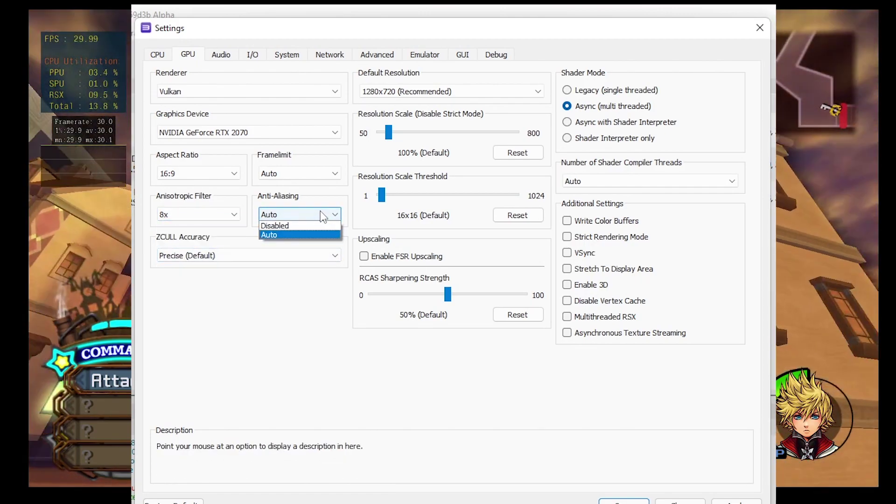
left_click(268, 235)
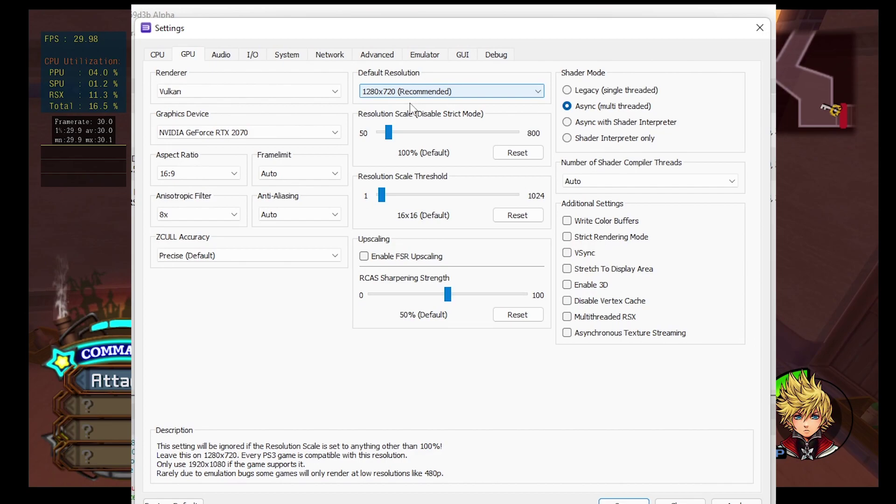
- Set the resolution scale to 150% (1920x1080)
left_click_drag(392, 135, 407, 133)
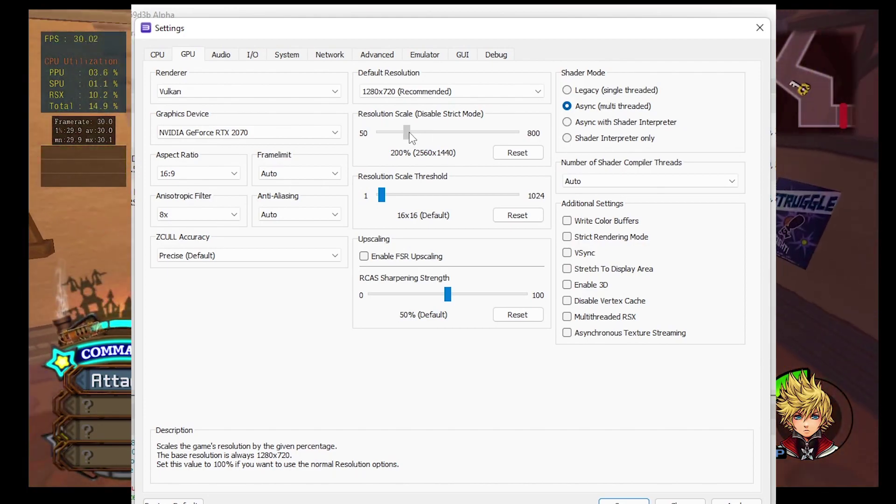
scroll(405, 140, "up", 4)
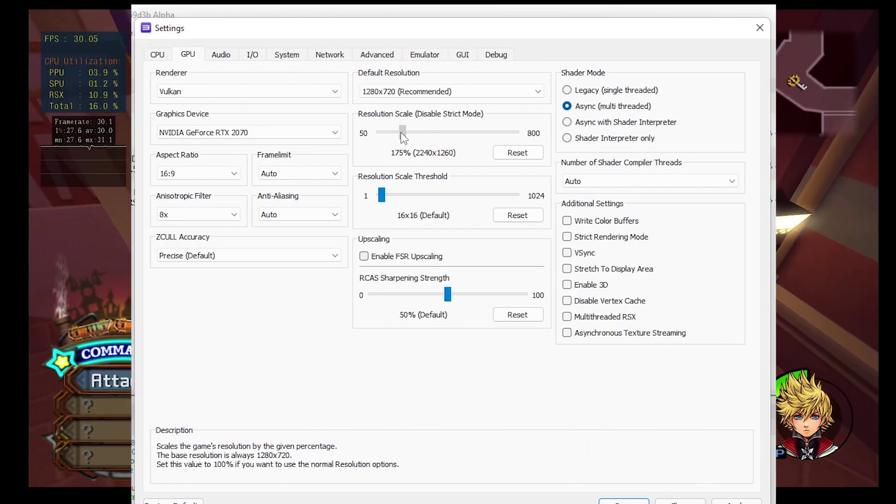
left_click_drag(400, 133, 398, 132)
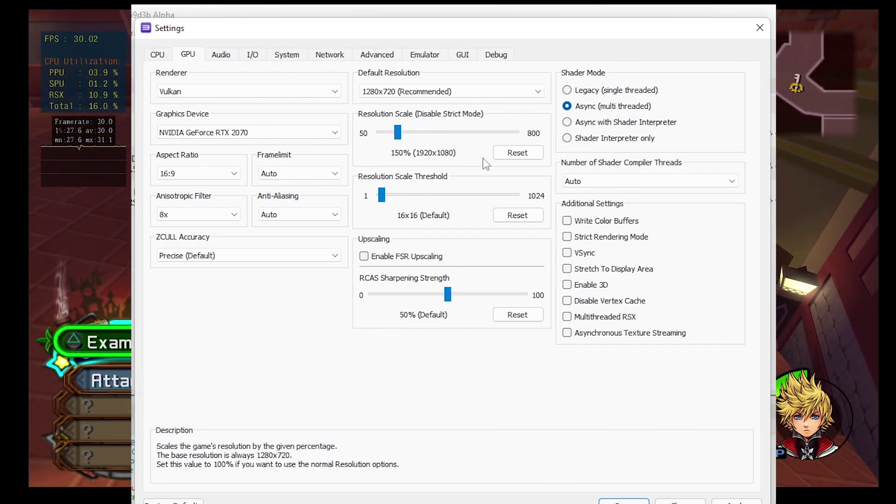
- Enable FSR upscaling and set the RCAS sharpening strength to 92%
left_click(364, 257)
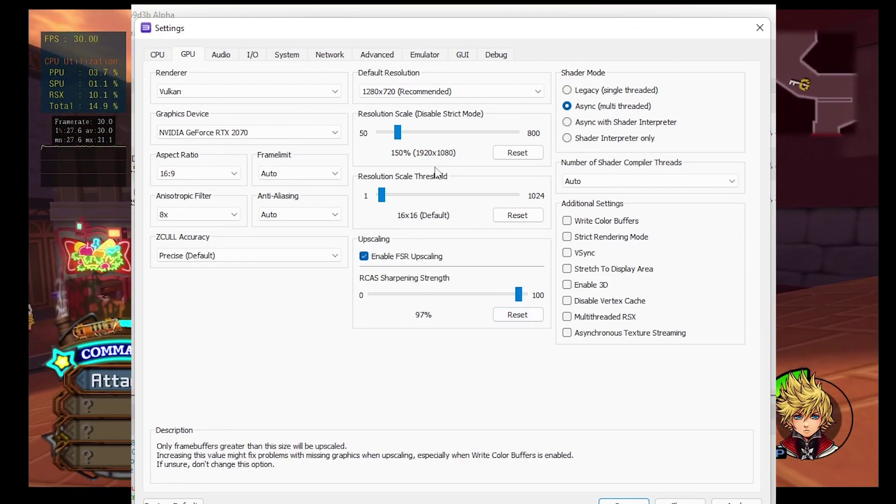
left_click(385, 259)
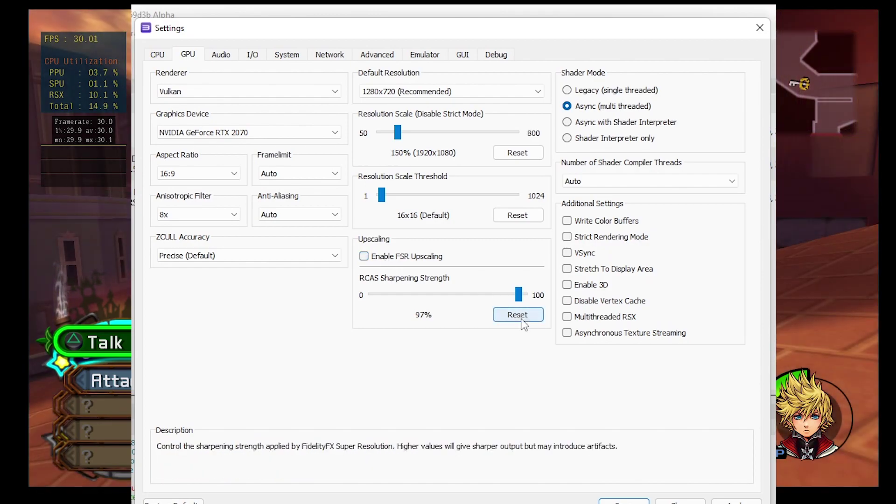
left_click(522, 320)
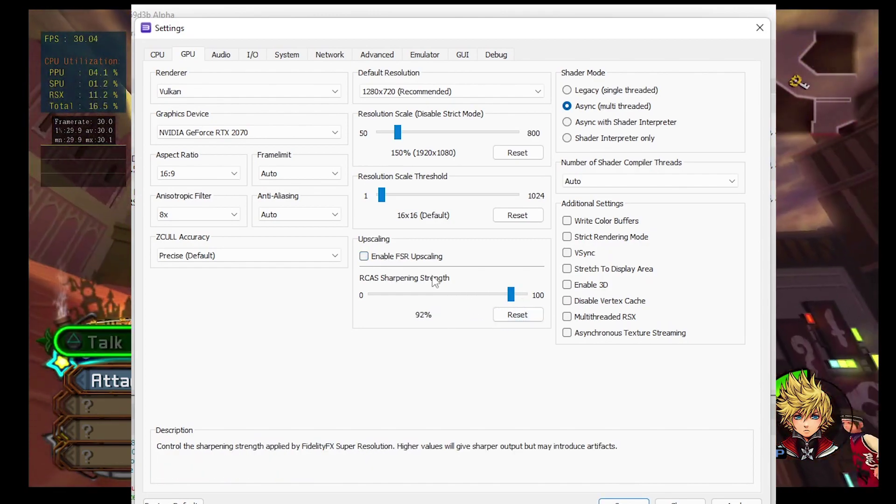
left_click(364, 256)
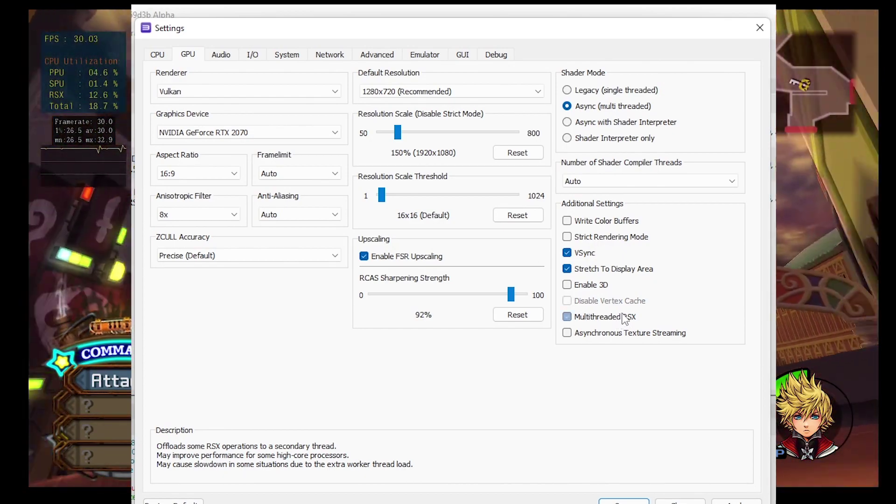
- Enable VSync, Stretch To Display Area, Multithreaded RSX and Asynchronous Texture Streaming, and save the GPU settings
left_click(623, 317)
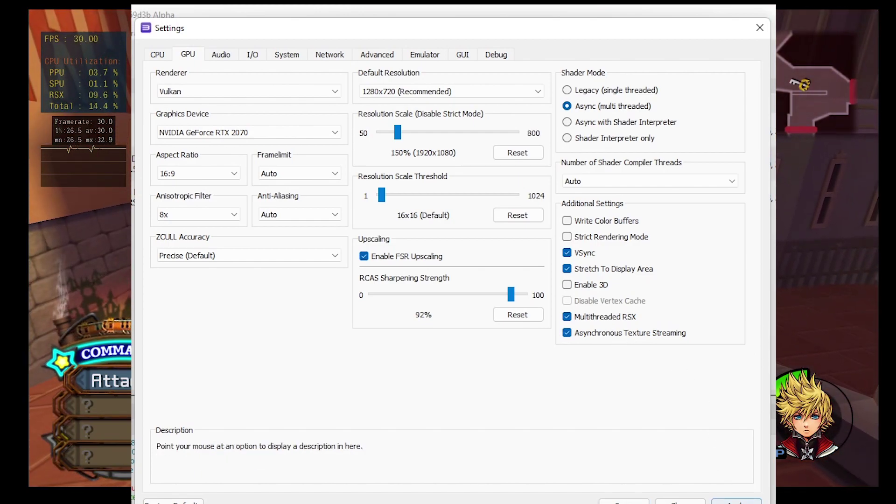
left_click(624, 501)
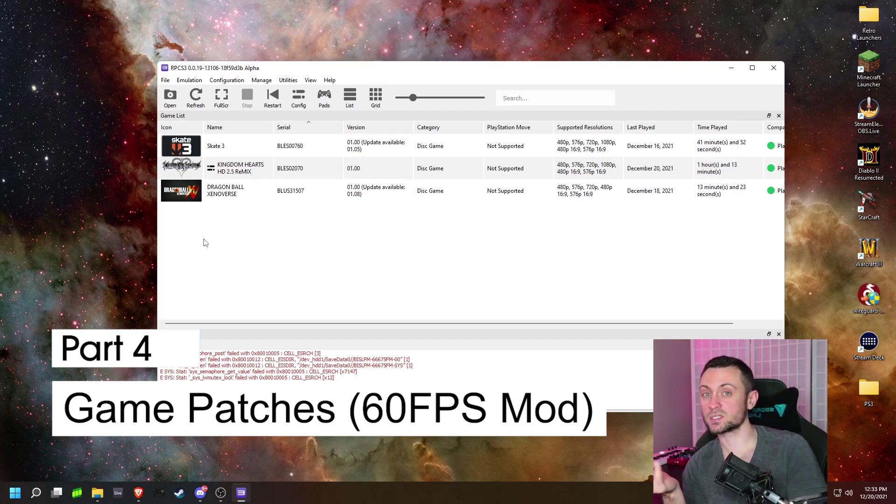
- View the patches available for Kingdom Hearts HD 2.5 ReMIX in the Patch Manager, and close it
right_click(275, 171)
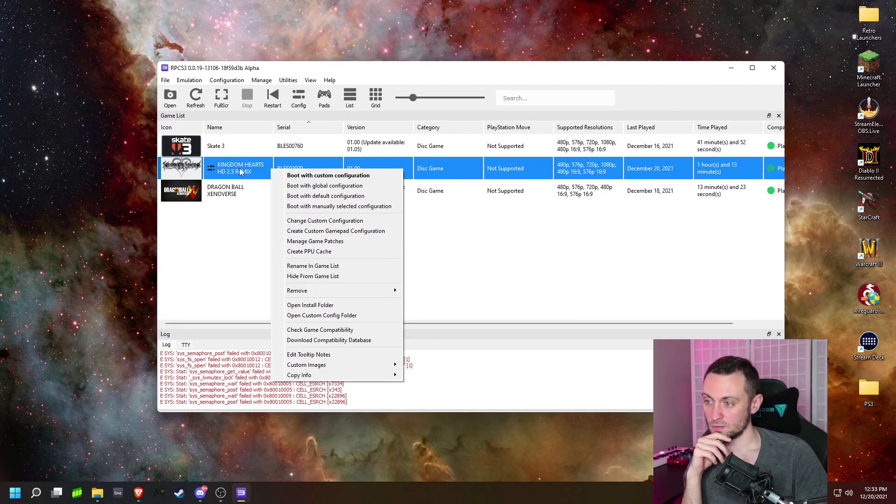
left_click(227, 202)
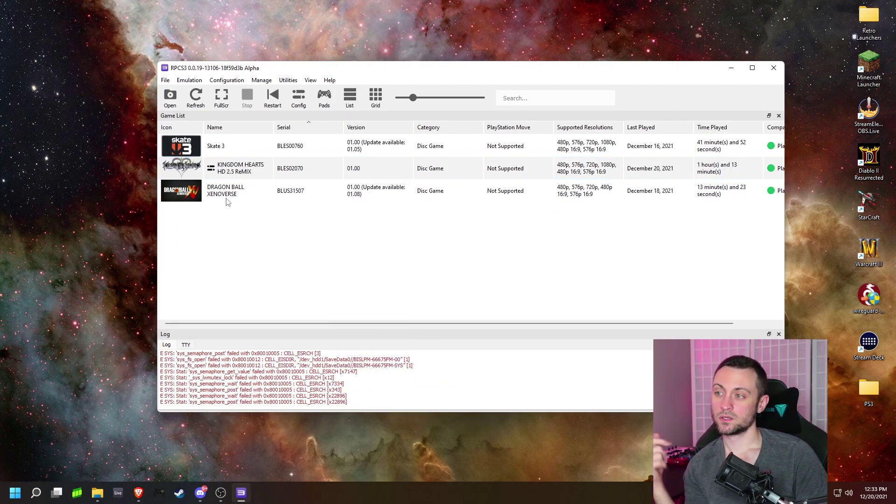
right_click(241, 172)
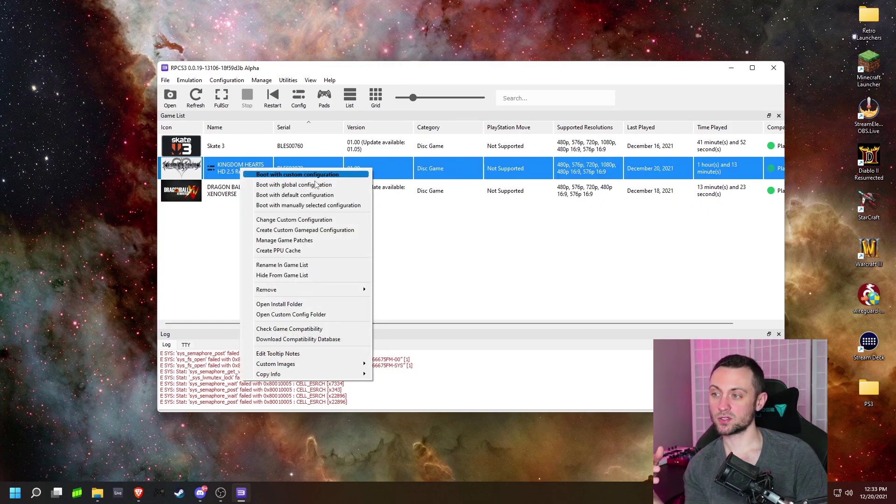
left_click(293, 241)
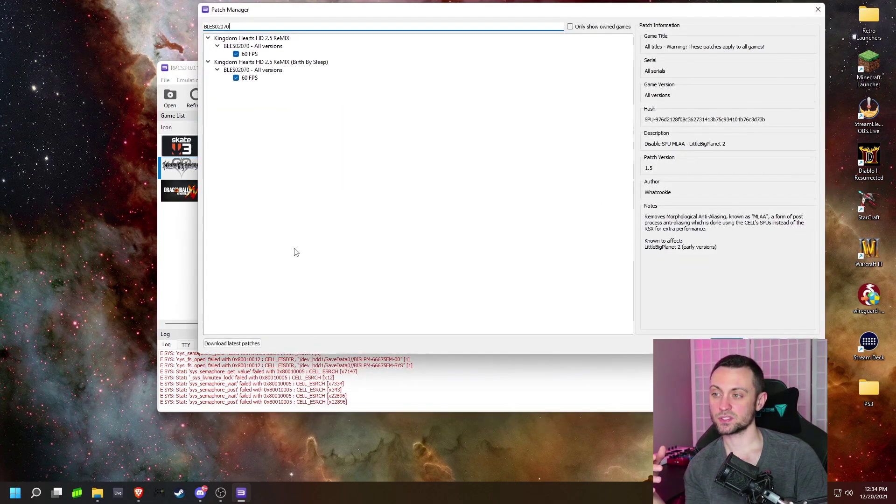
left_click_drag(336, 10, 354, 248)
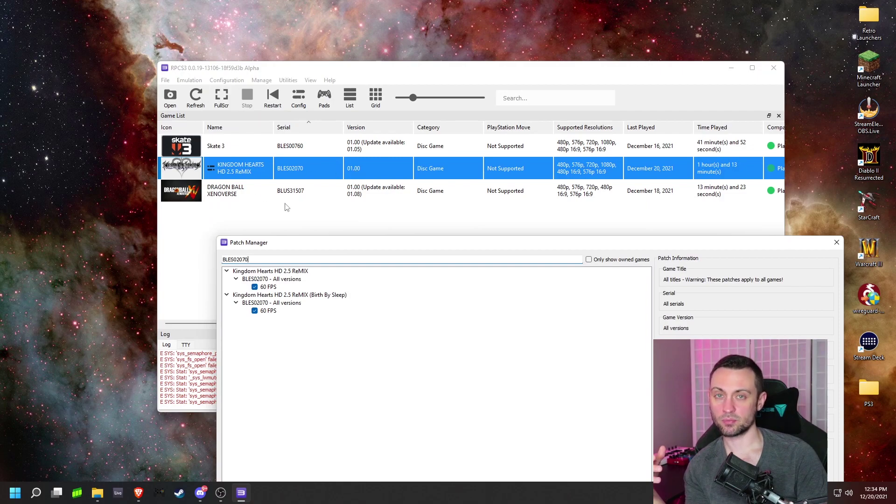
key("Escape")
- Open the full game patch list, download the latest patches and close the Patch Manager
left_click(262, 79)
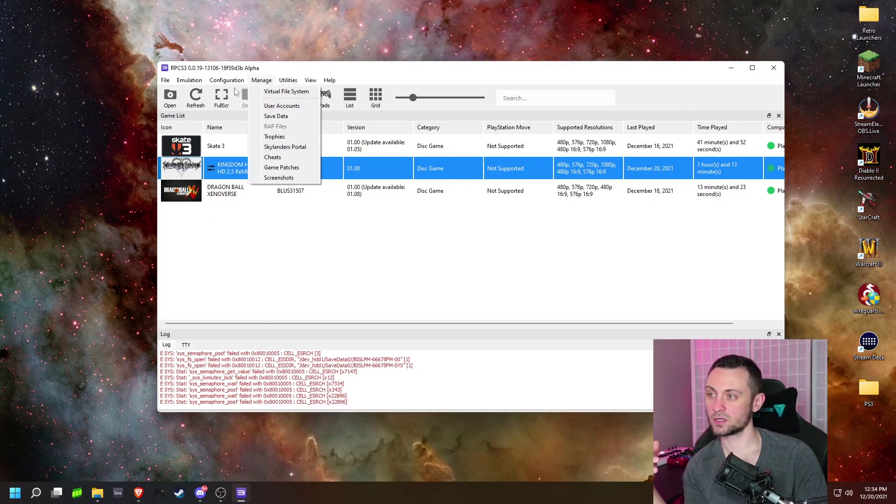
left_click(265, 84)
left_click(265, 84)
left_click(282, 168)
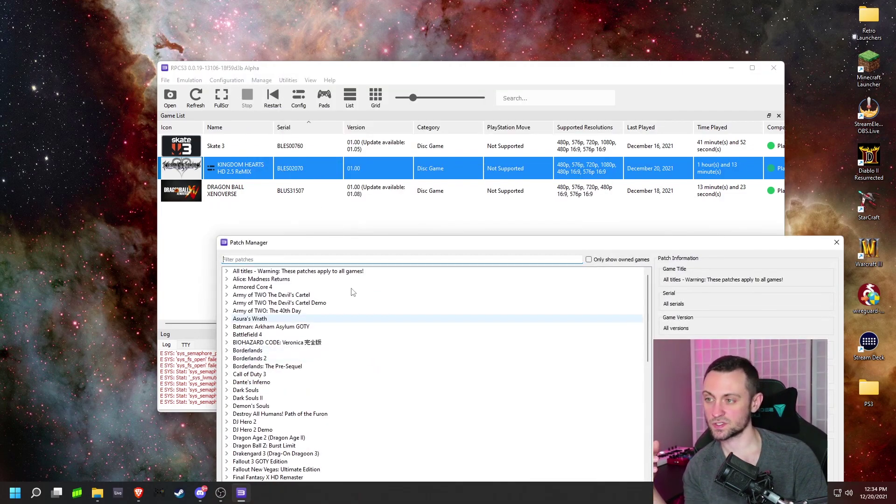
left_click_drag(327, 242, 293, 48)
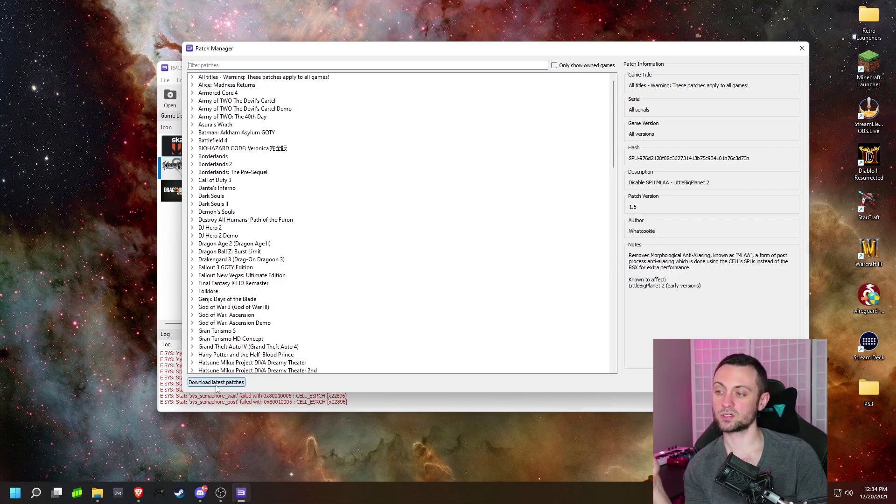
left_click(216, 384)
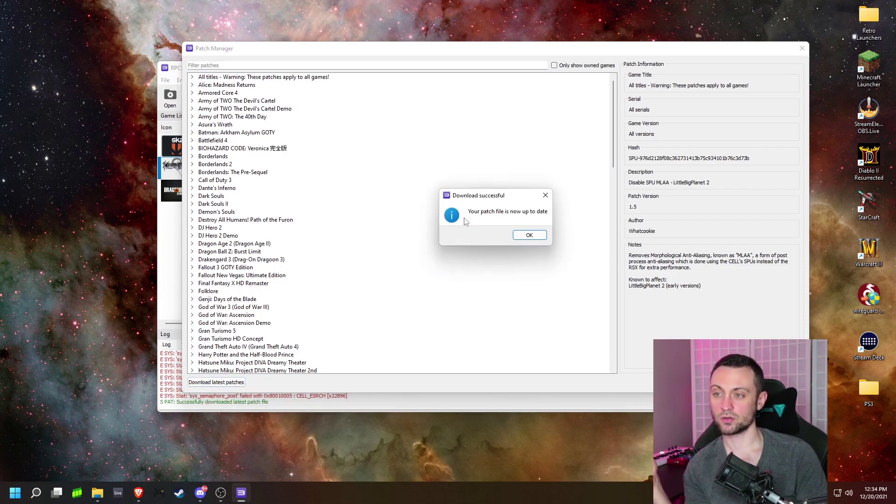
left_click(530, 236)
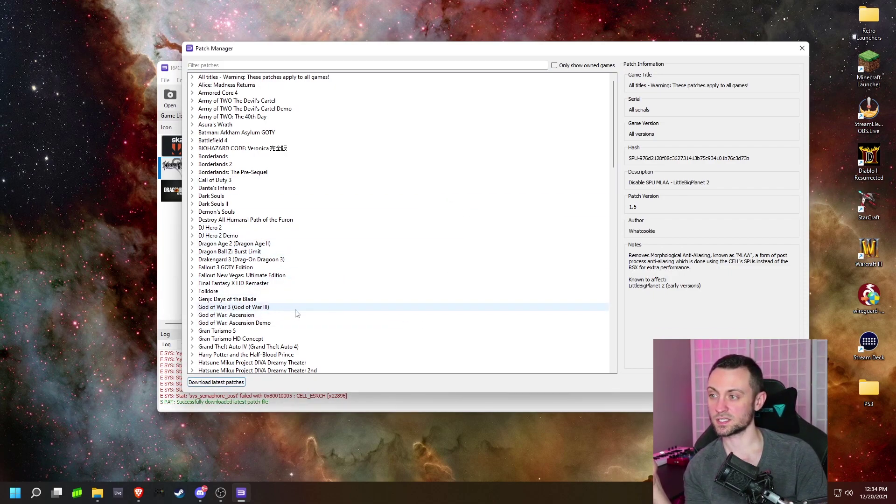
left_click(802, 48)
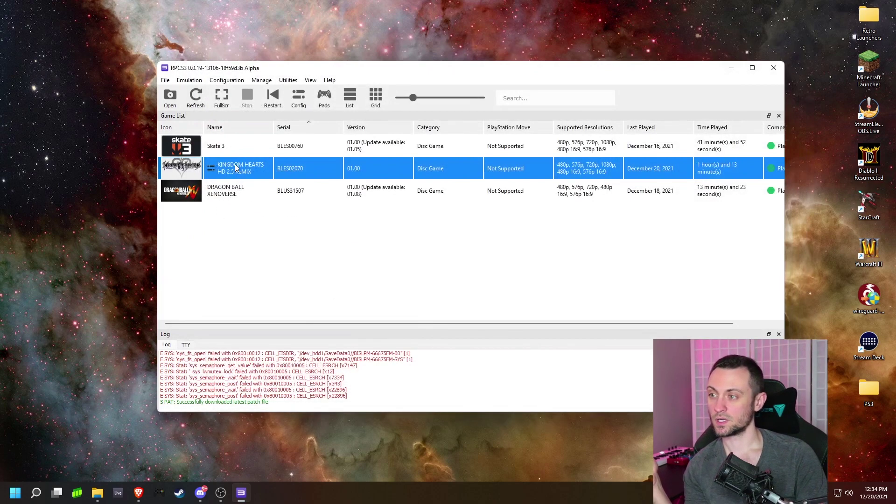
- In the game's patches, switch the 60 FPS patches for Kingdom Hearts HD 2.5 ReMIX and Birth By Sleep off and back on
right_click(236, 165)
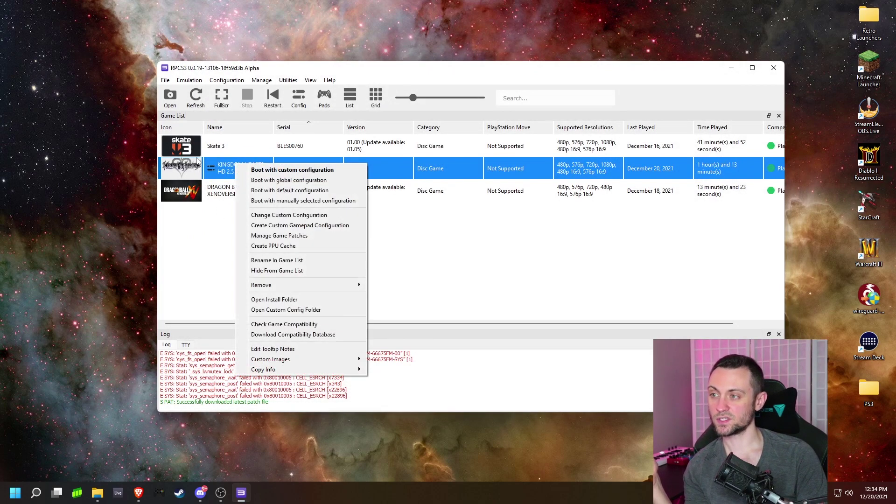
left_click(286, 240)
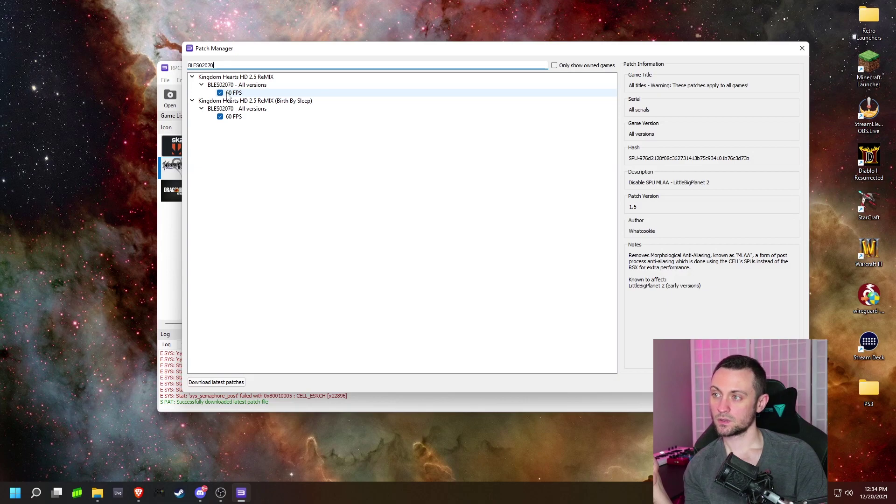
left_click(220, 93)
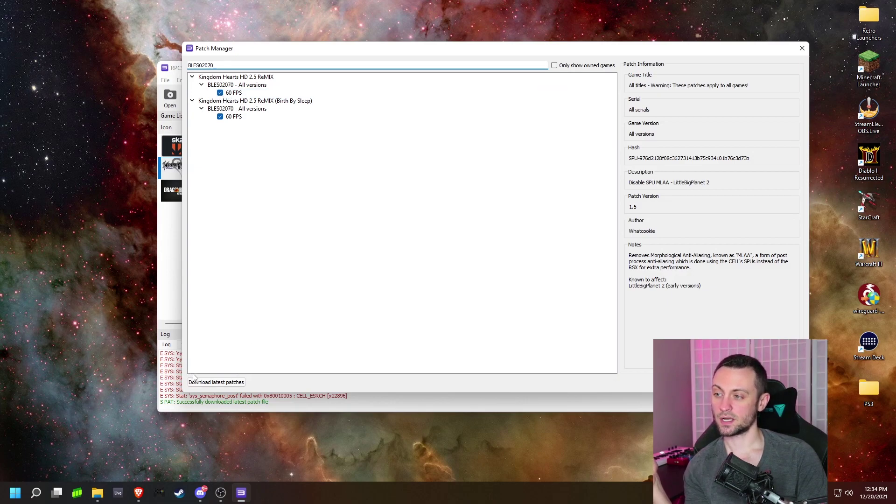
left_click(225, 117)
left_click(220, 117)
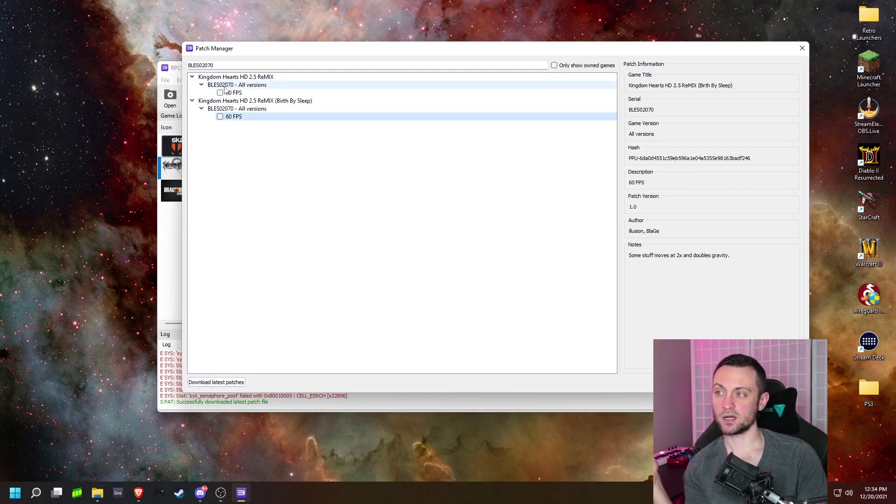
left_click(220, 93)
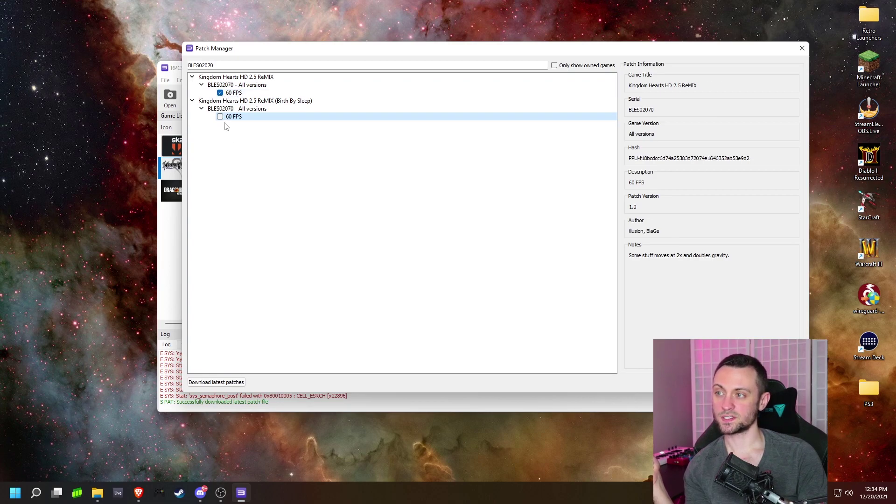
left_click(220, 117)
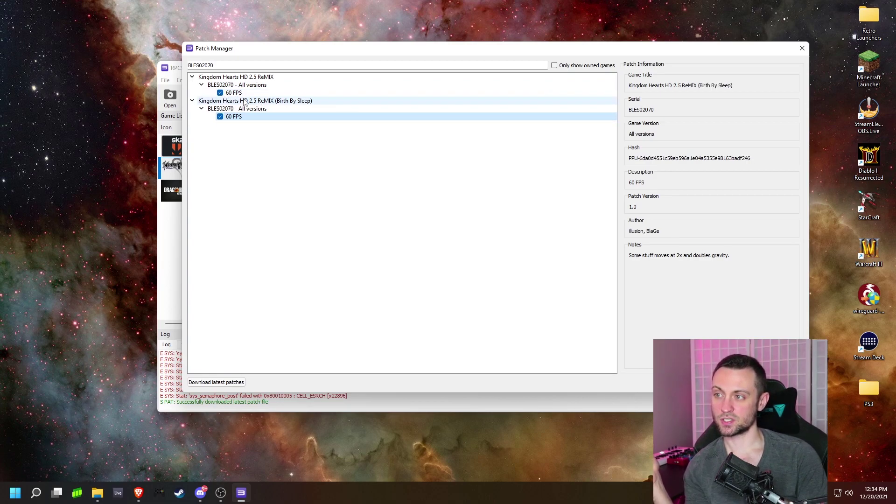
left_click_drag(265, 52, 310, 57)
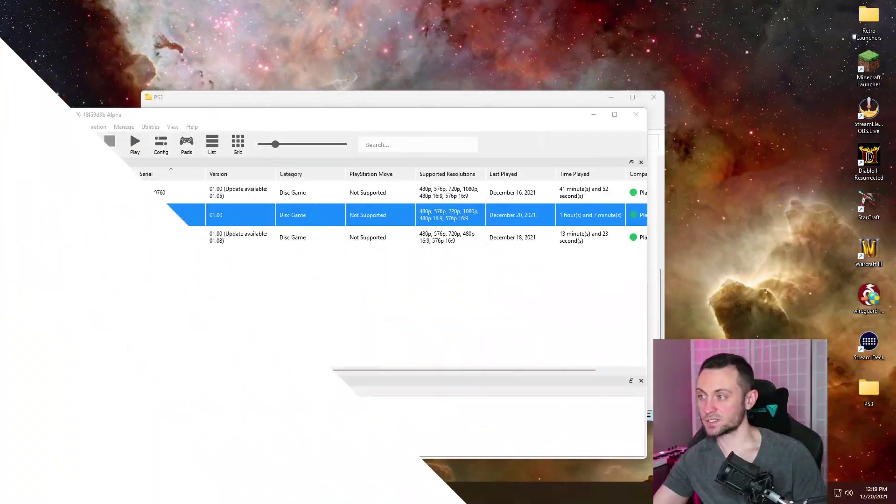
- Disable Asynchronous Texture Streaming and Multithreaded RSX in the custom configuration of Kingdom Hearts HD 2.5 ReMIX, and save it
right_click(102, 220)
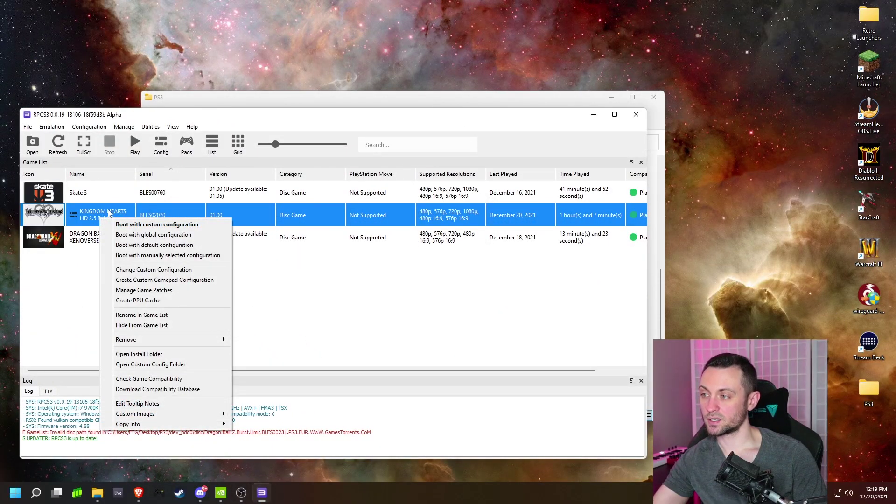
left_click(187, 271)
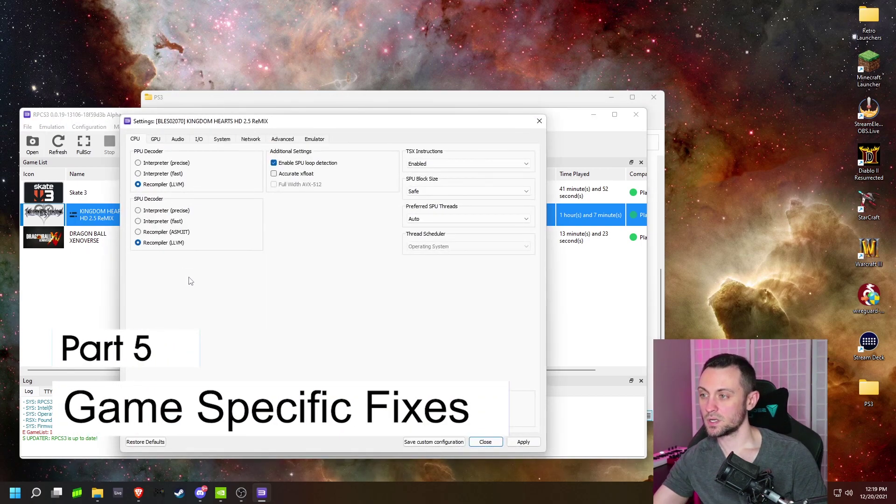
left_click(155, 139)
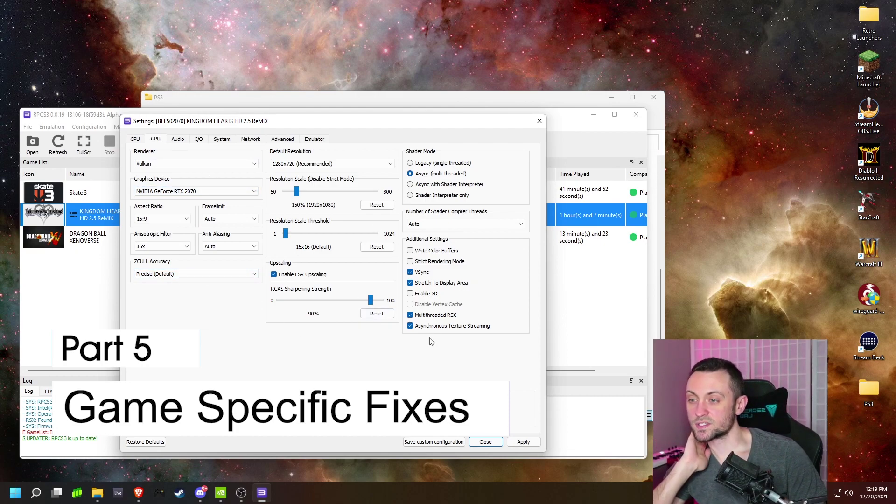
left_click(437, 325)
left_click(446, 315)
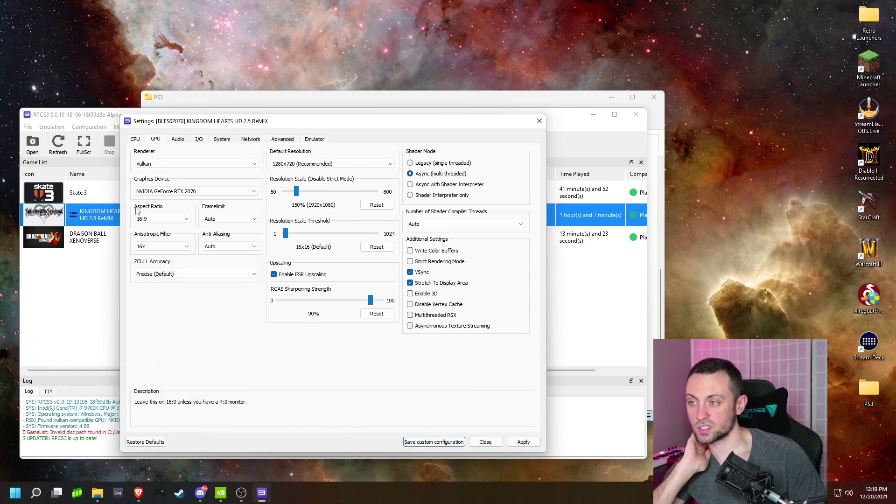
left_click(431, 442)
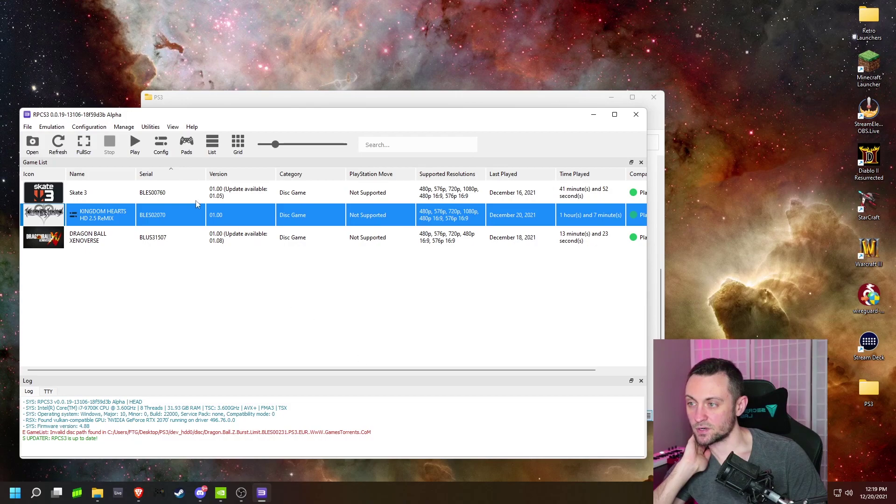
- Check the compatibility of Kingdom Hearts HD 2.5 ReMIX on the RPCS3 website and open the game's wiki page
right_click(78, 221)
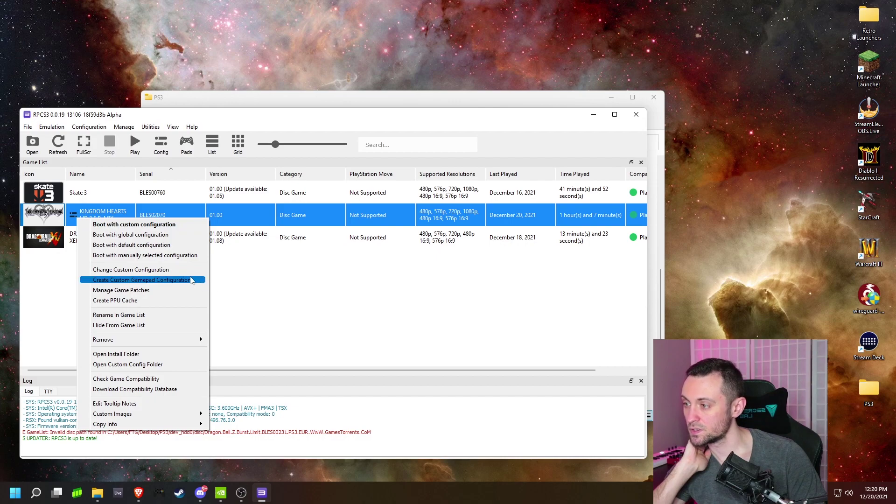
left_click(304, 290)
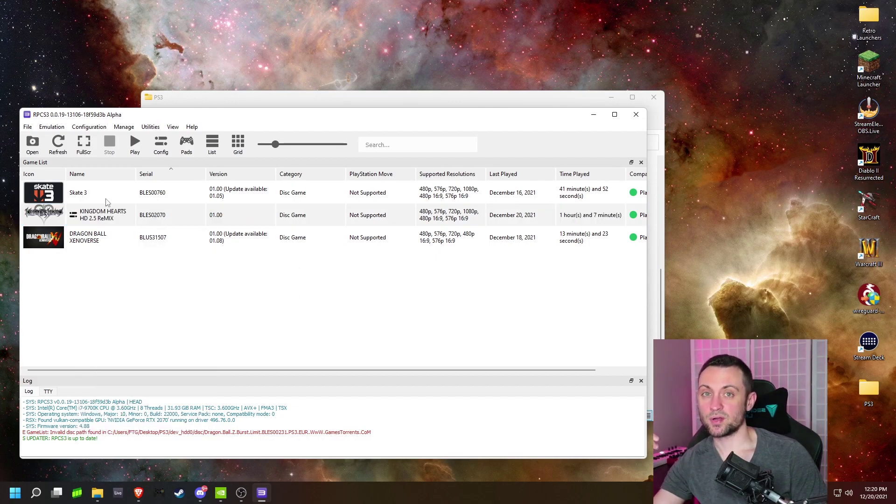
right_click(114, 222)
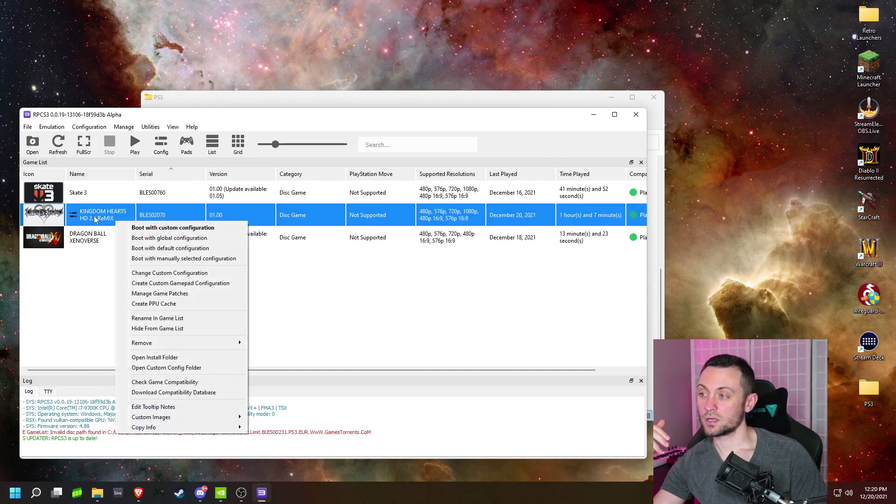
left_click(176, 383)
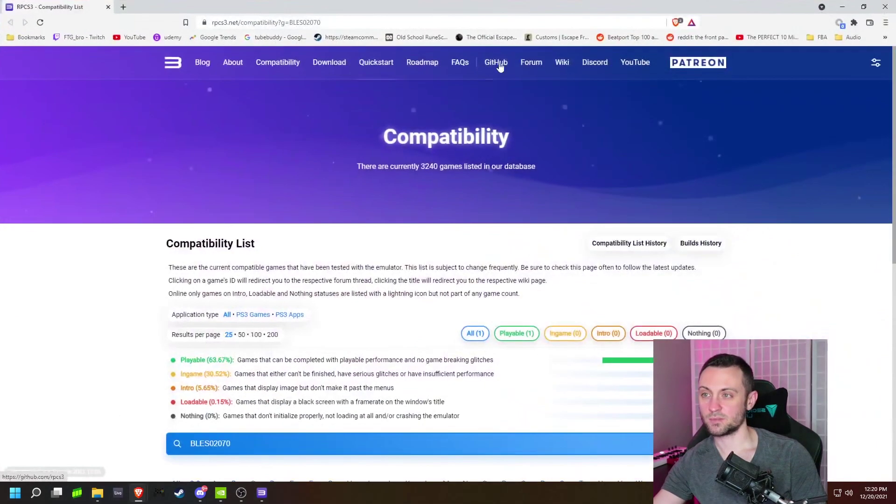
scroll(339, 310, "down", 5)
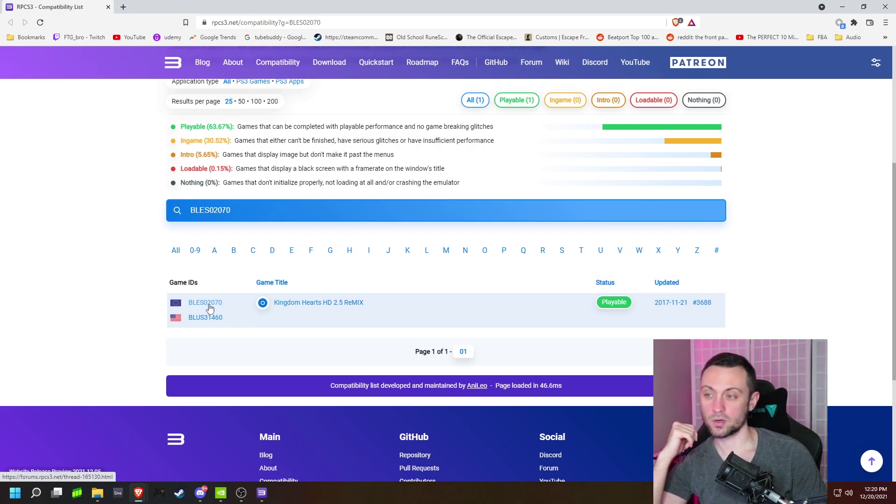
left_click(293, 305)
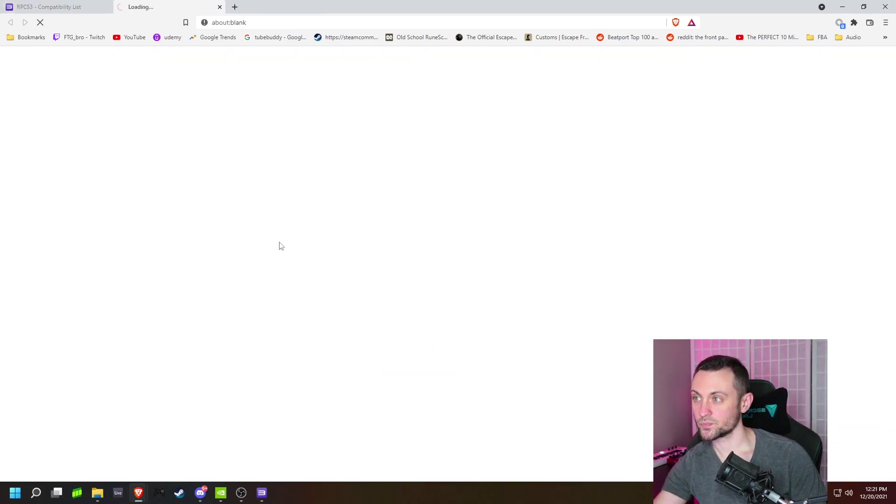
- Examine the recommended advanced and debug configuration settings on the Kingdom Hearts HD 2.5 ReMIX wiki page
scroll(270, 233, "down", 3)
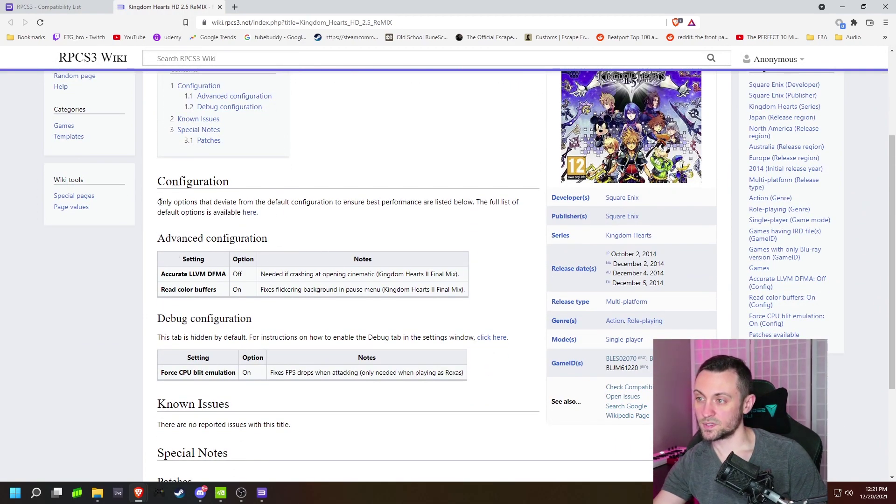
scroll(160, 201, "down", 2)
left_click_drag(288, 156, 213, 184)
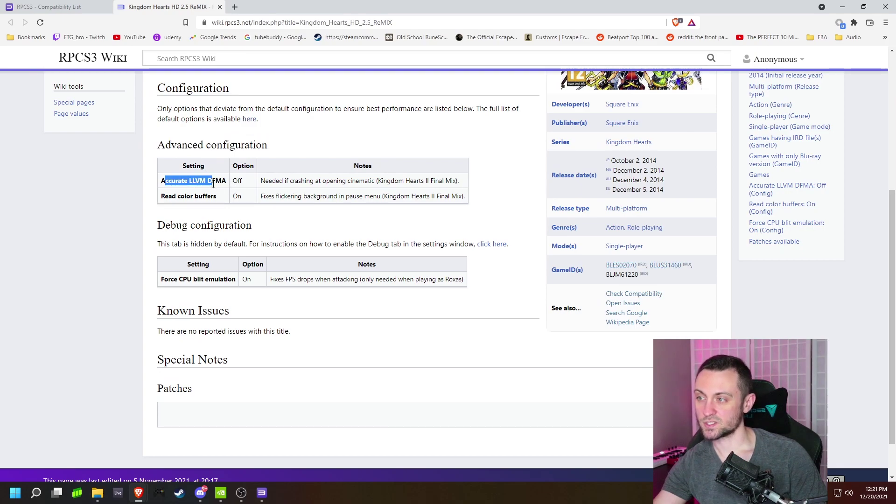
double_click(235, 183)
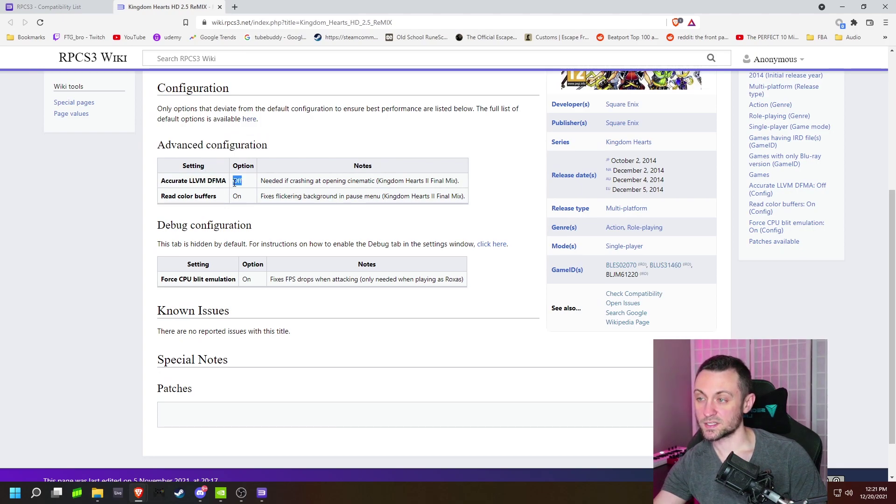
left_click_drag(261, 181, 390, 188)
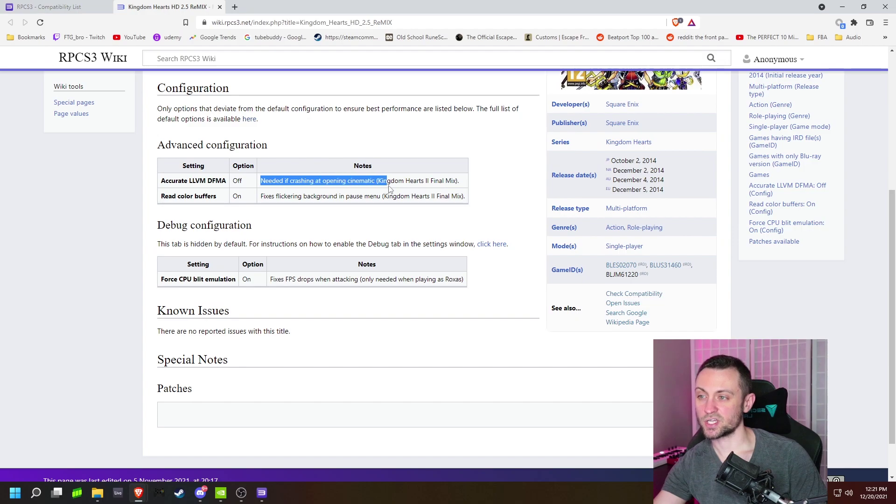
left_click_drag(161, 196, 402, 198)
left_click(264, 196)
left_click(474, 202)
left_click_drag(465, 198, 272, 198)
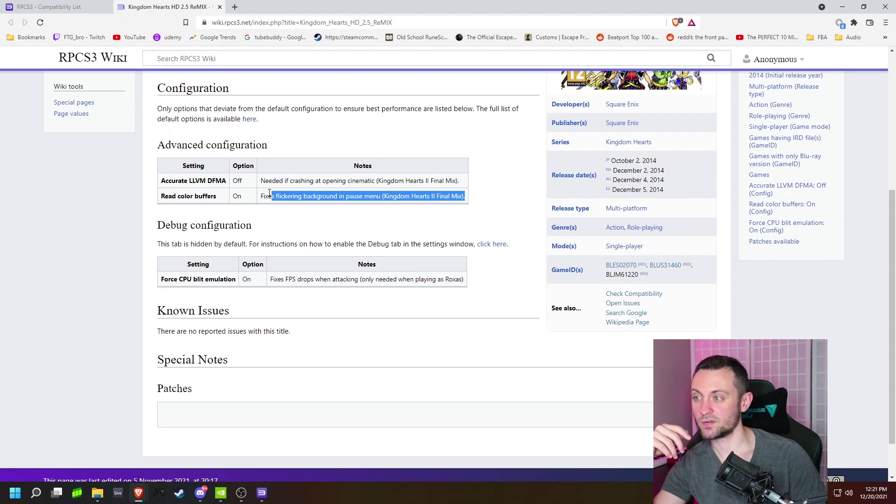
left_click(177, 227)
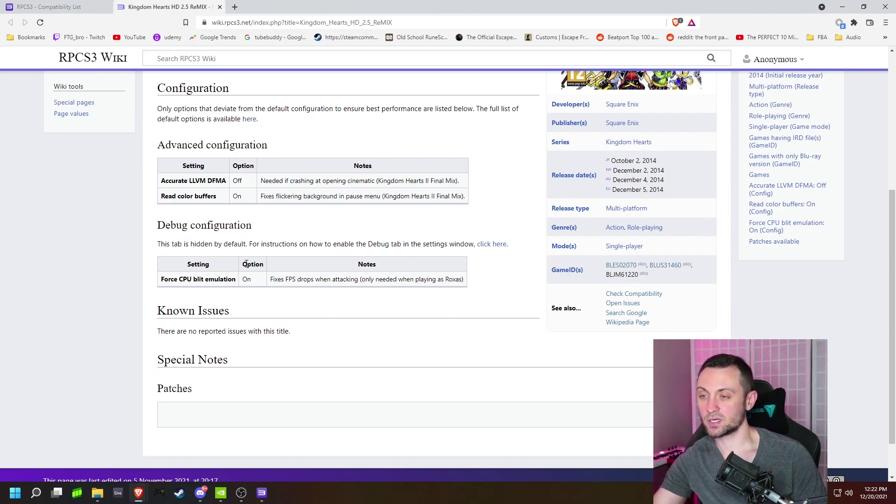
- Open the wiki's instructions for enabling the Debug tab and examine which file and setting to change
left_click(486, 243)
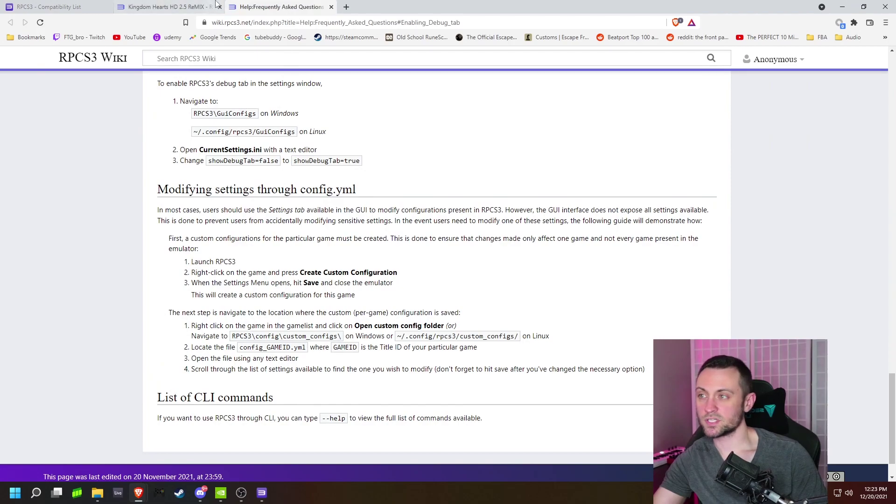
left_click(196, 6)
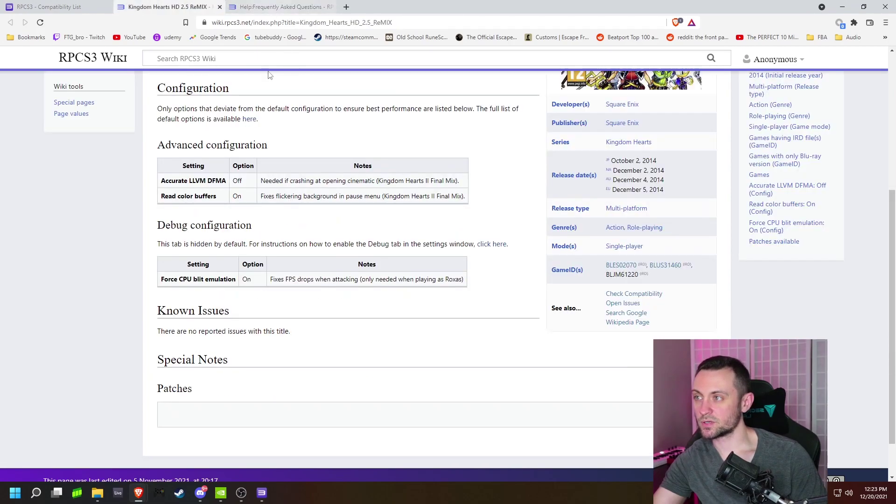
left_click(283, 7)
key("alt+Tab")
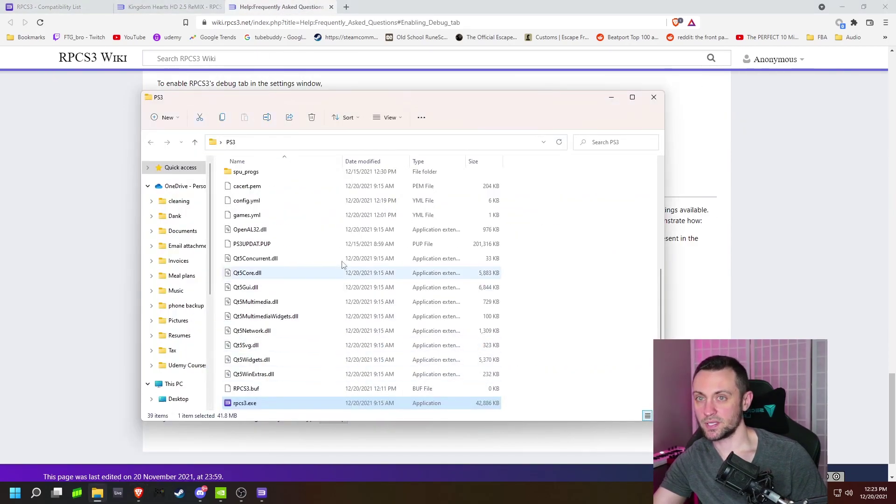
key("alt+Tab")
scroll(221, 165, "up", 1)
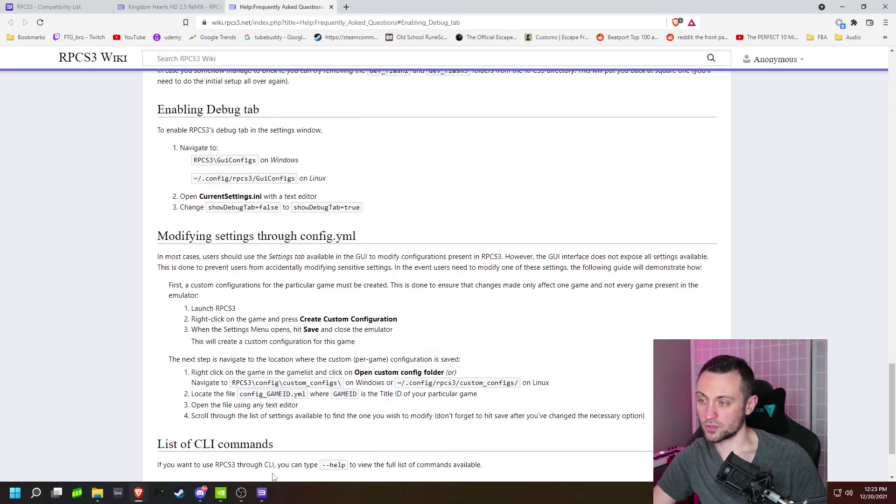
- Open CurrentSettings.ini from the GuiConfigs folder inside the PS3 folder with Notepad
left_click(97, 493)
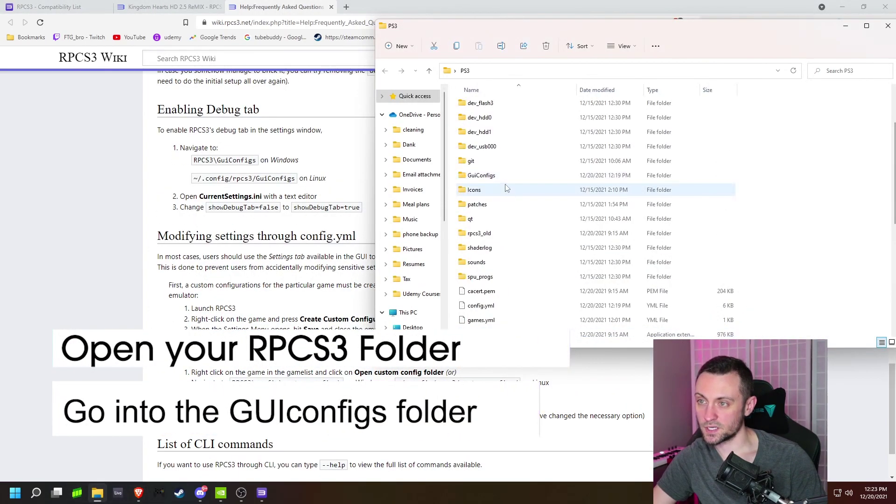
double_click(485, 176)
scroll(521, 246, "down", 1)
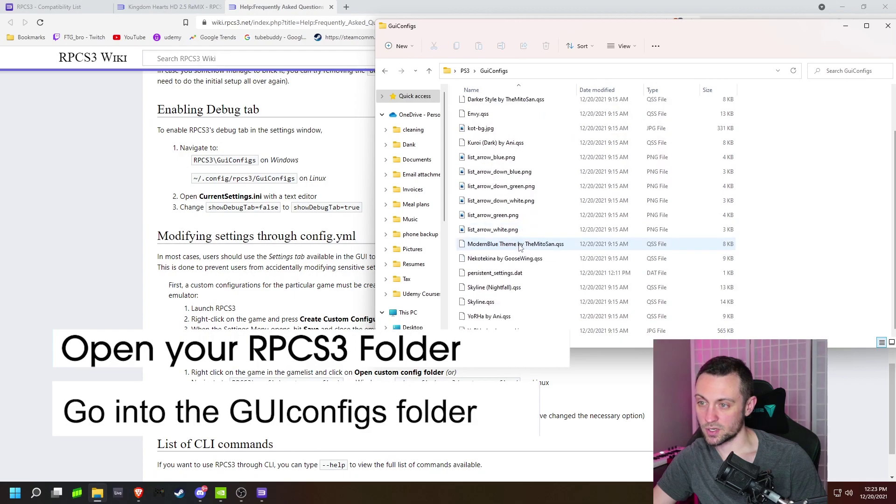
scroll(527, 270, "up", 1)
left_click(488, 135)
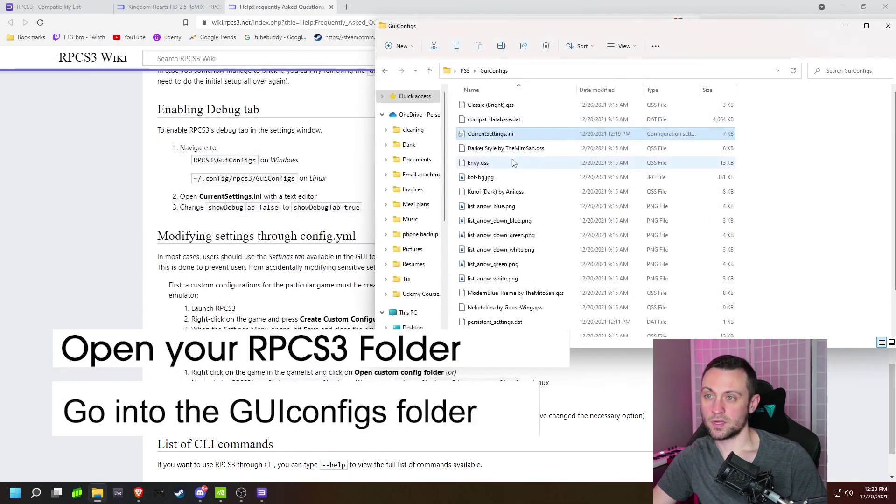
right_click(488, 137)
mouse_move(538, 181)
left_click(644, 180)
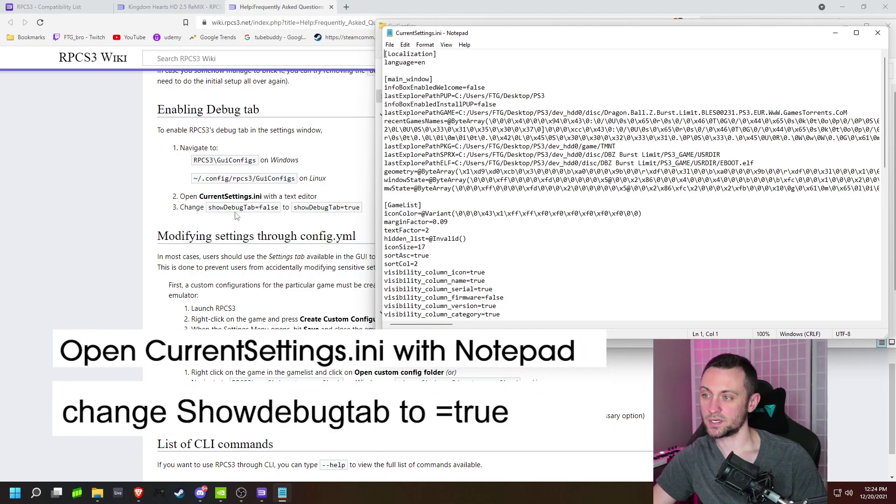
- Find showDebugTab in CurrentSettings.ini, set it to true, save the file and close it
key("ctrl+f")
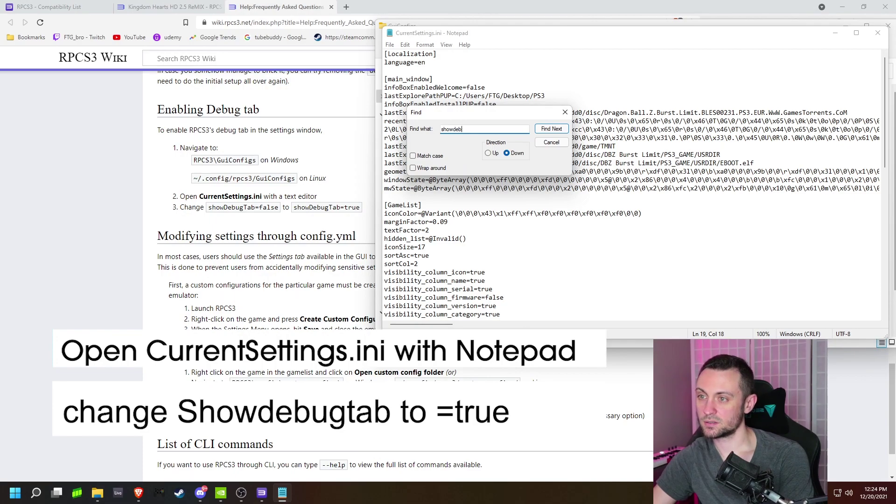
type("b")
key("Return")
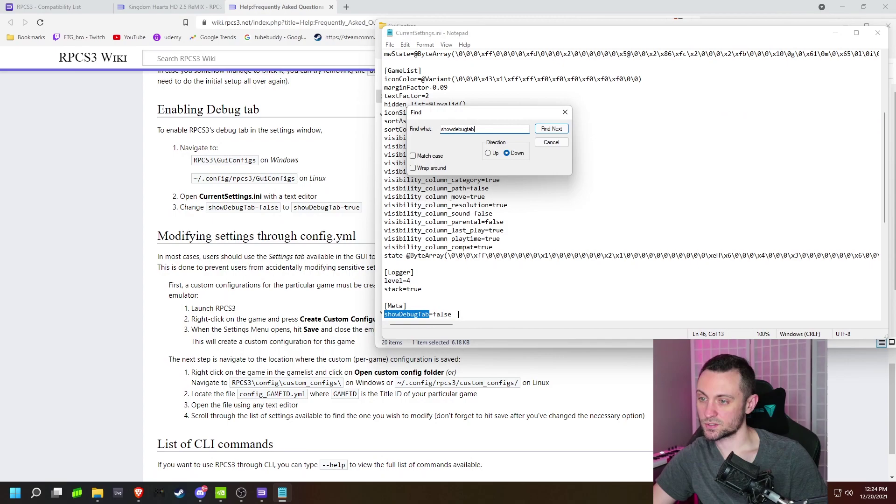
left_click_drag(452, 315, 435, 316)
type("true")
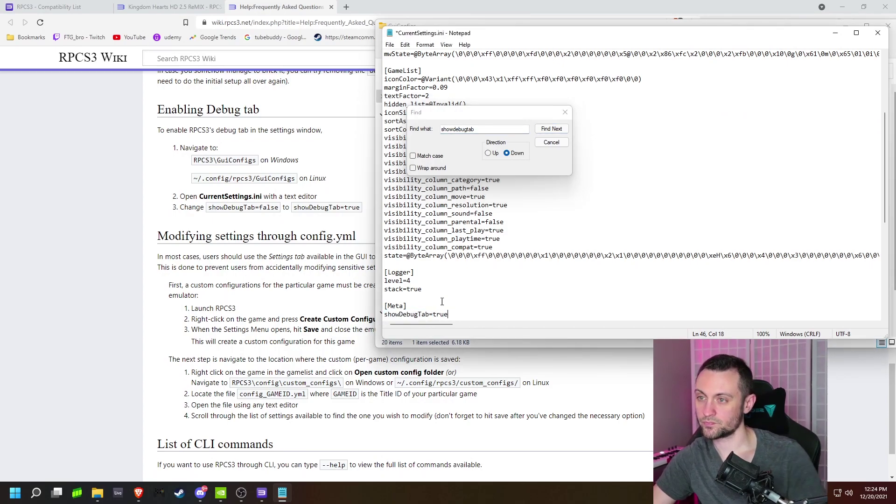
left_click(565, 114)
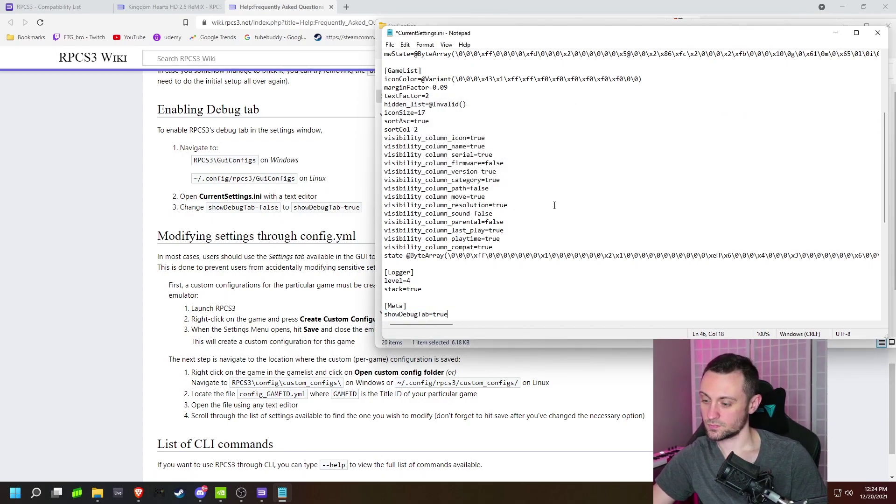
key("ctrl+s")
left_click(877, 32)
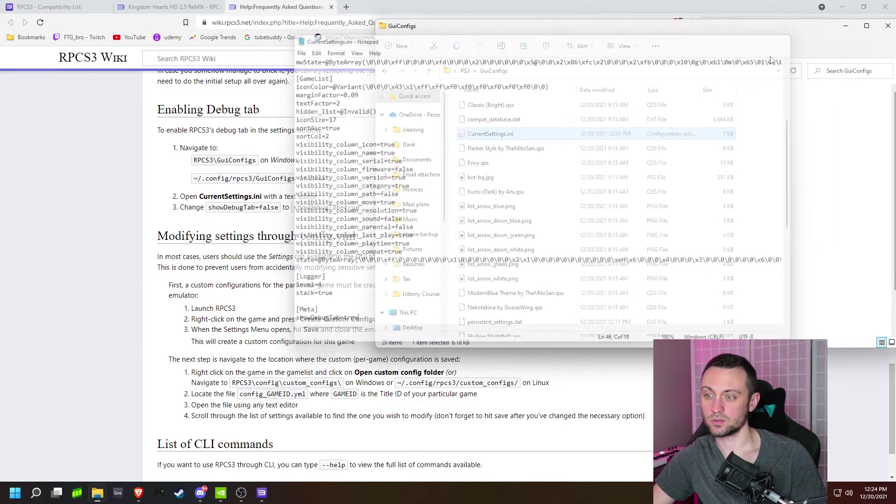
- Restart RPCS3 and open the Debug settings in the custom configuration of Kingdom Hearts HD 2.5 ReMIX
right_click(262, 493)
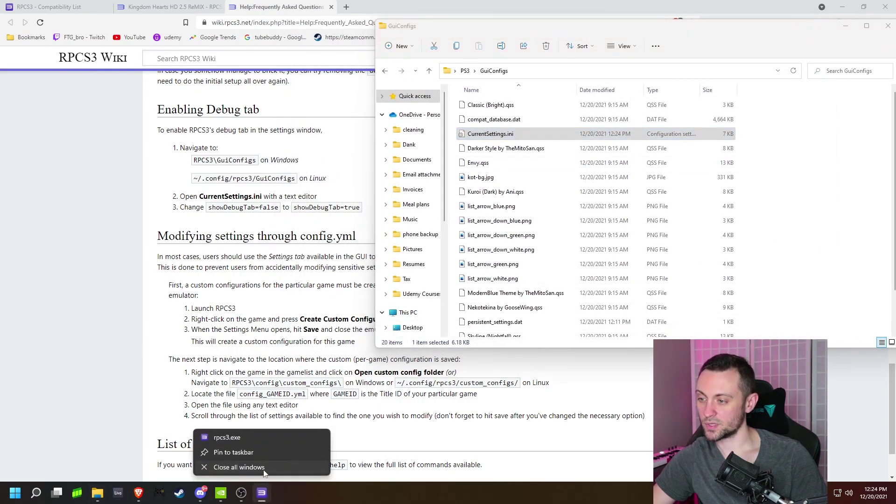
left_click(267, 474)
key("alt+Up")
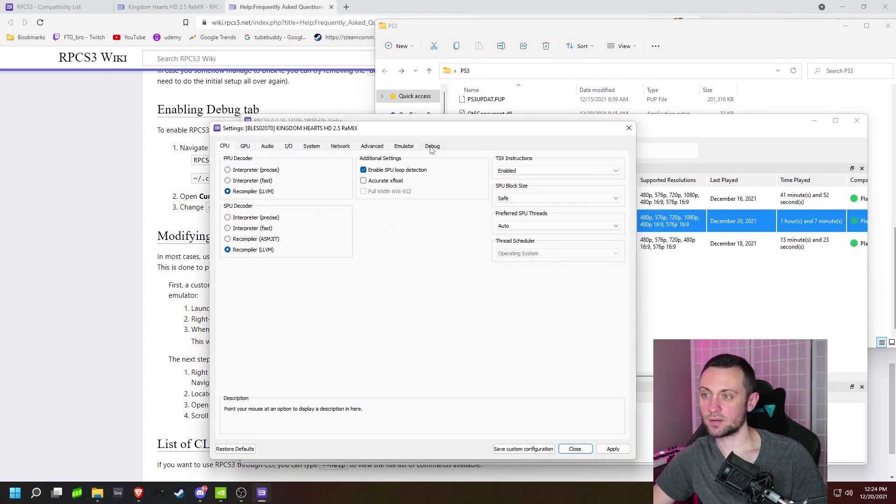
left_click(432, 147)
left_click_drag(271, 132, 406, 102)
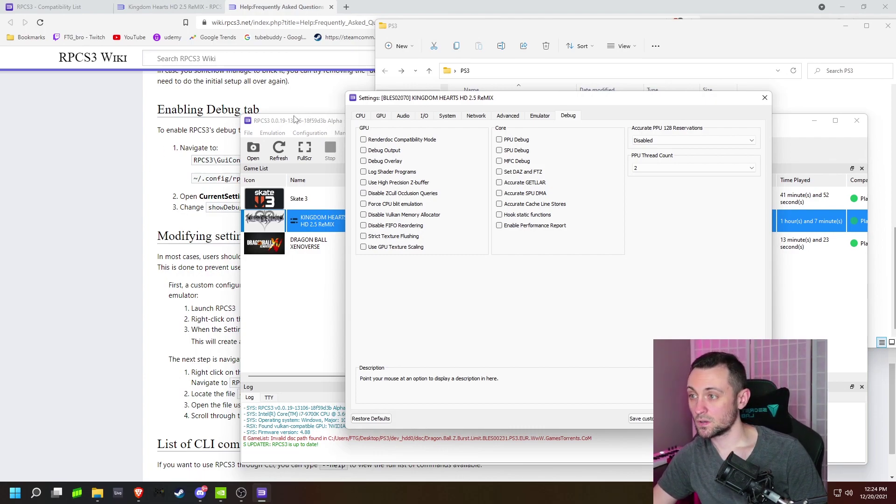
- Check the wiki's debug recommendation, enable Force CPU blit emulation for Kingdom Hearts HD 2.5 ReMIX and save the custom configuration
left_click(173, 9)
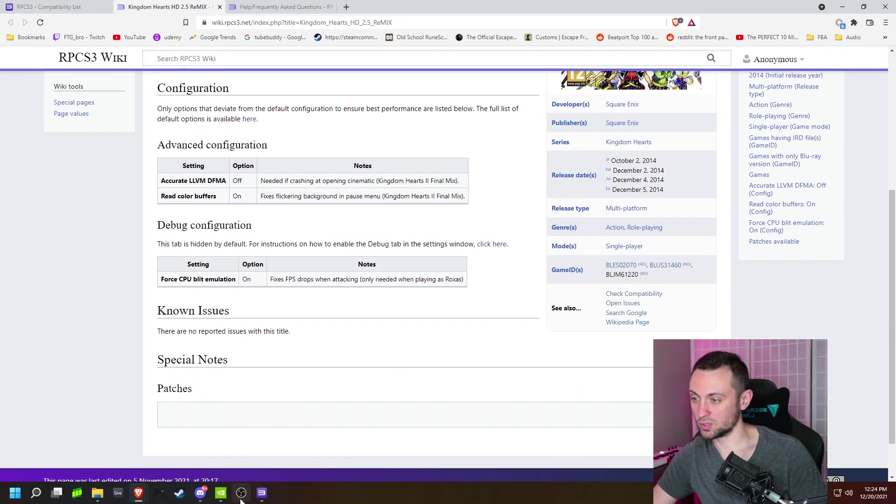
left_click(260, 498)
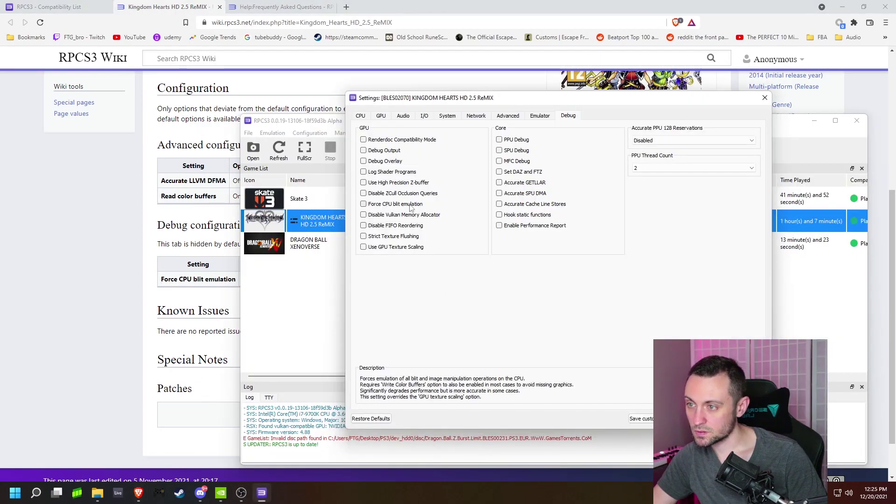
mouse_move(369, 209)
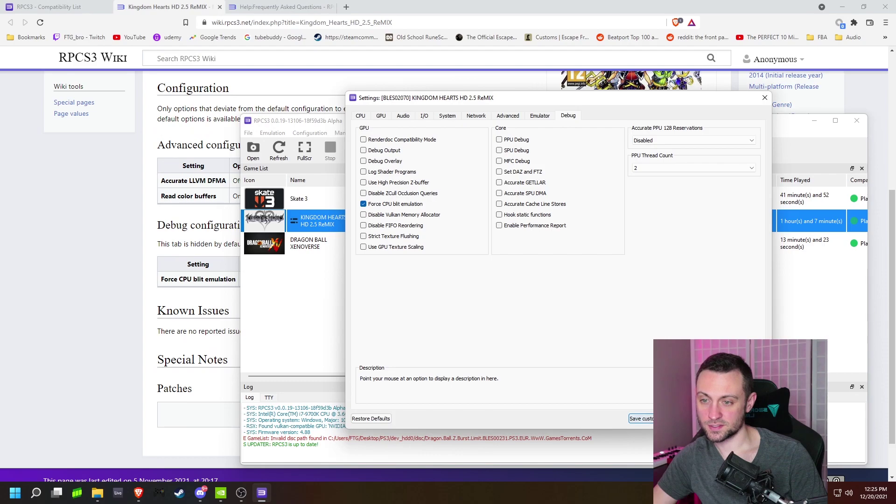
key("Escape")
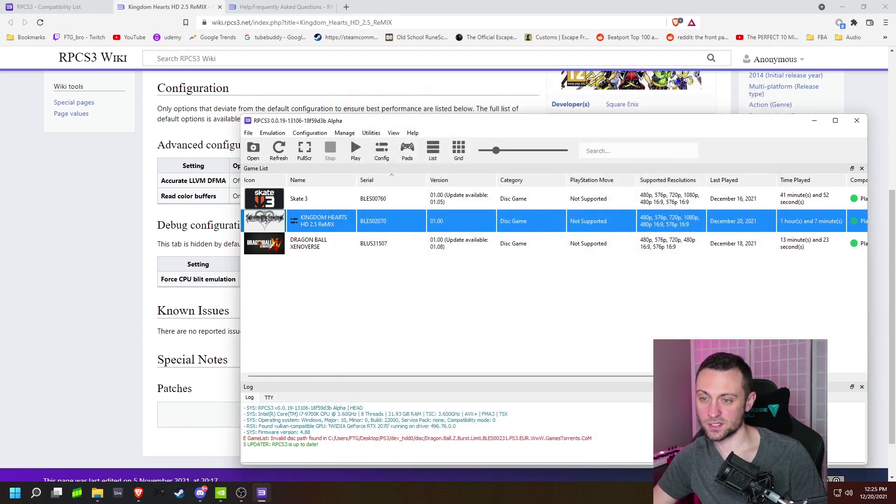
- Reopen the custom configuration of Kingdom Hearts HD 2.5 ReMIX and check Force CPU blit emulation in its Debug settings
right_click(324, 225)
left_click(372, 276)
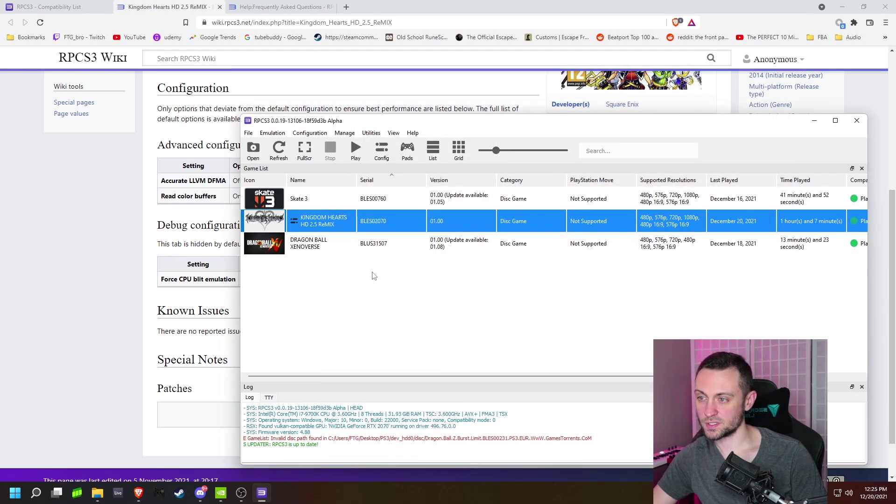
left_click(563, 145)
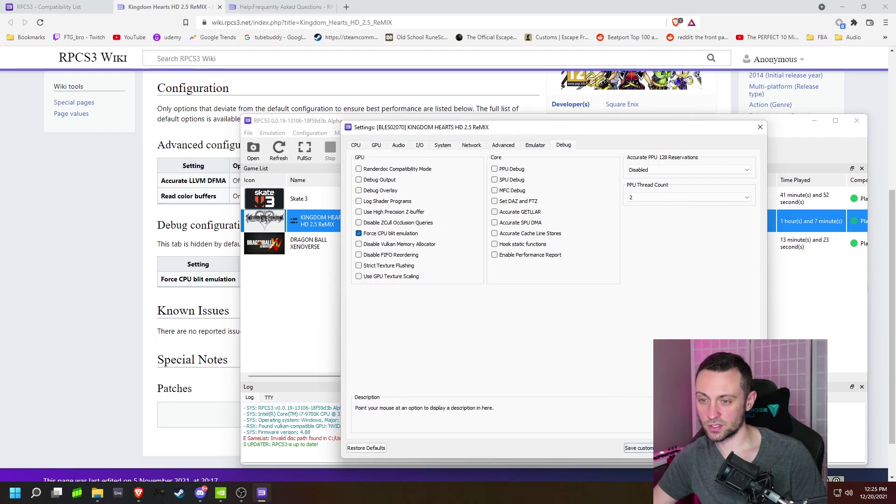
left_click(639, 448)
- Examine the Debug settings in the custom configuration window for Skate 3 and close the window
right_click(310, 204)
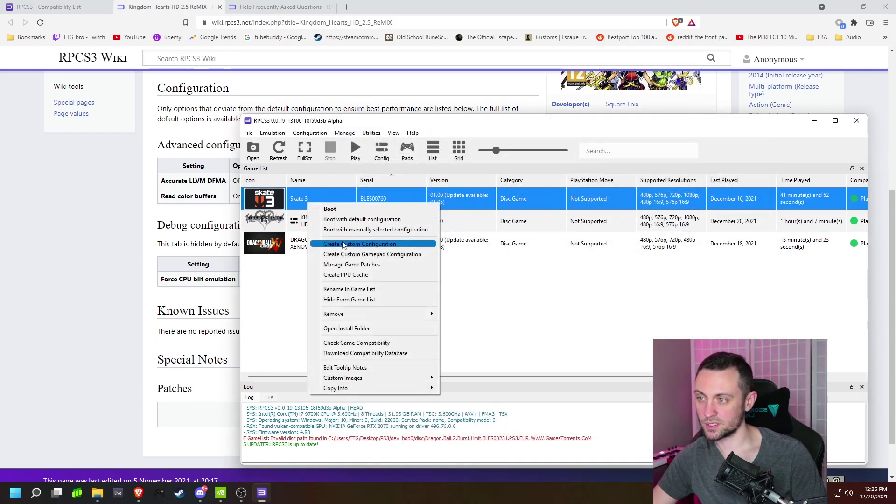
left_click(372, 245)
left_click(563, 146)
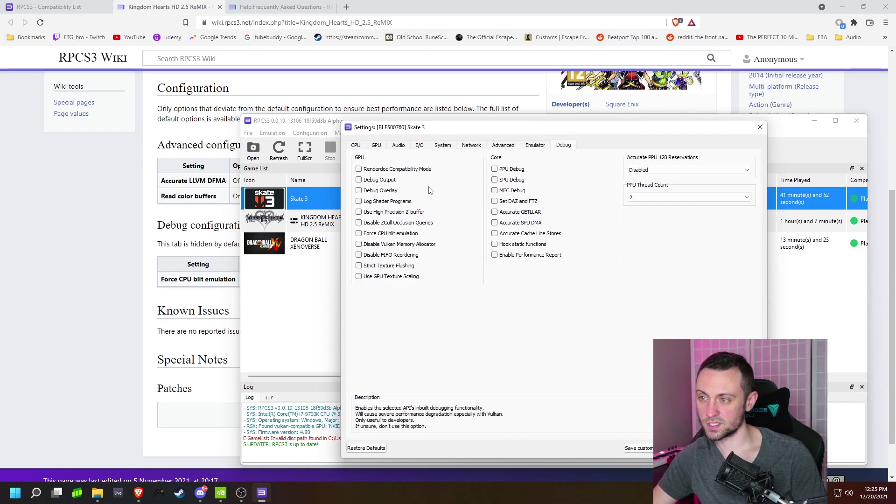
left_click(639, 449)
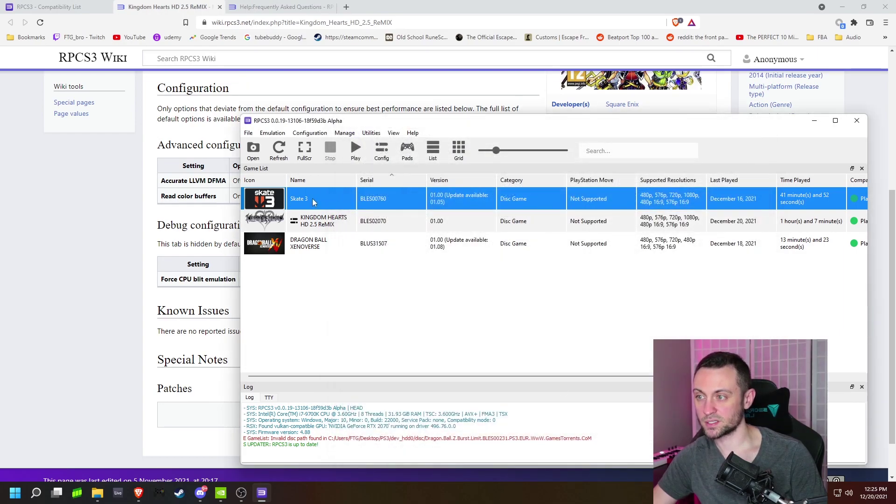
left_click(301, 250)
left_click(331, 222)
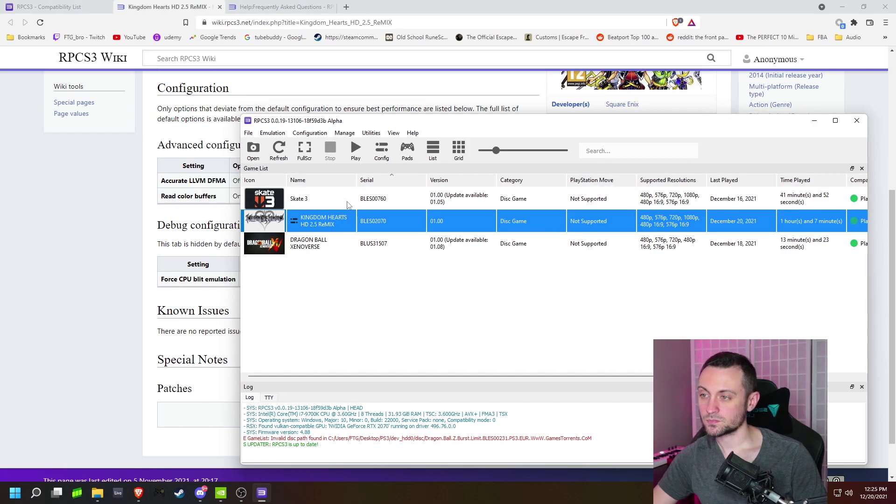
left_click_drag(342, 124, 392, 100)
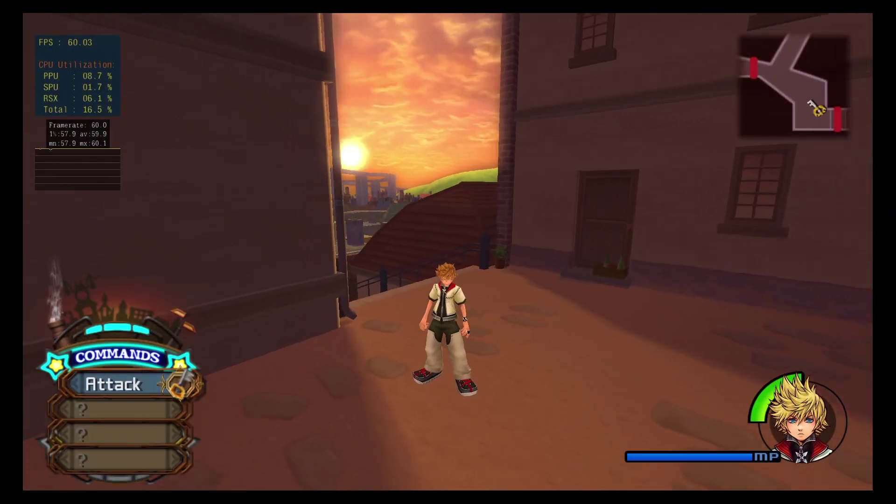
key("w")
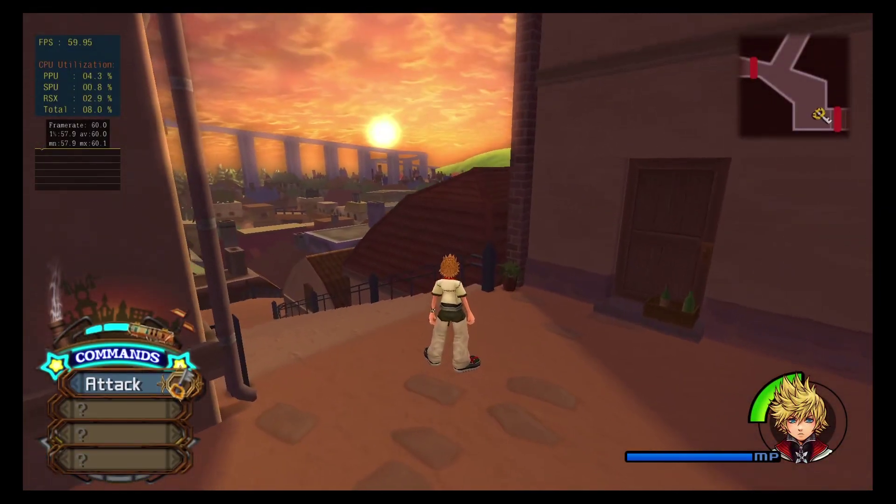
key("c")
key("x")
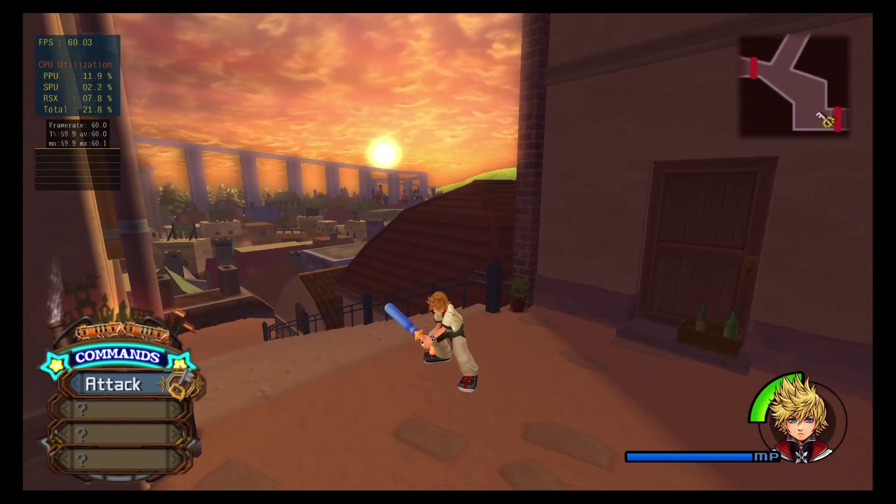
key("w")
key("c")
key("c")
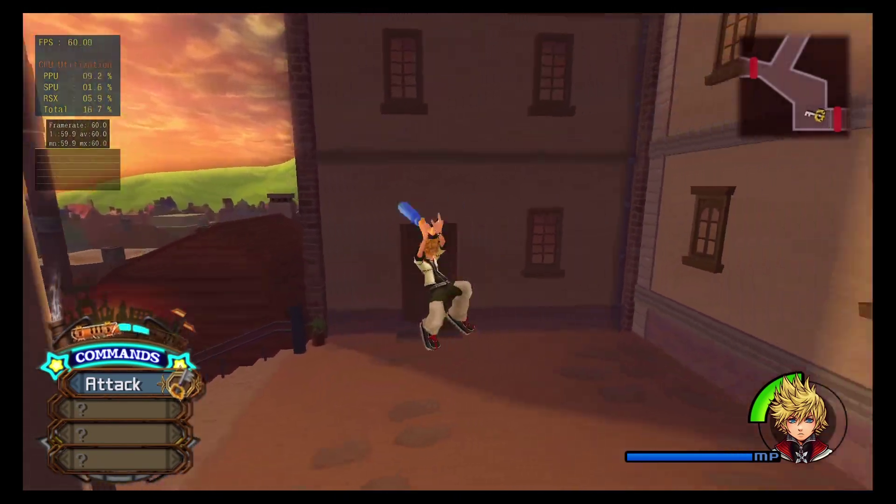
key("w")
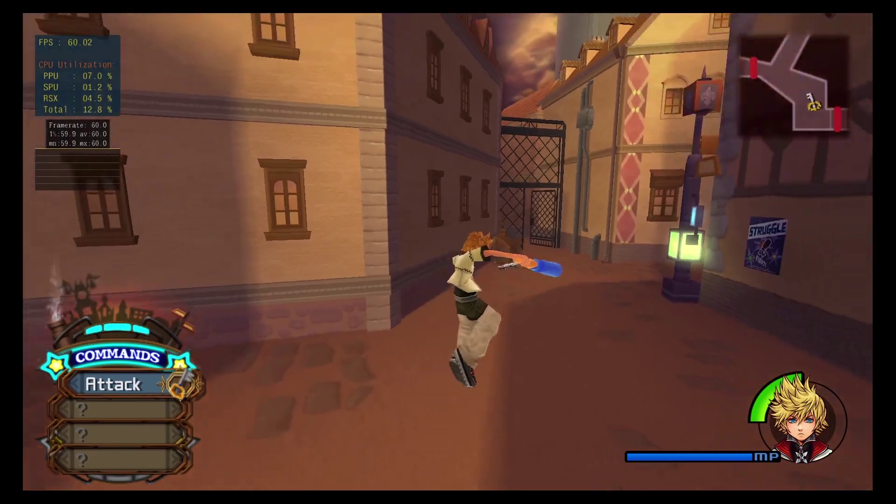